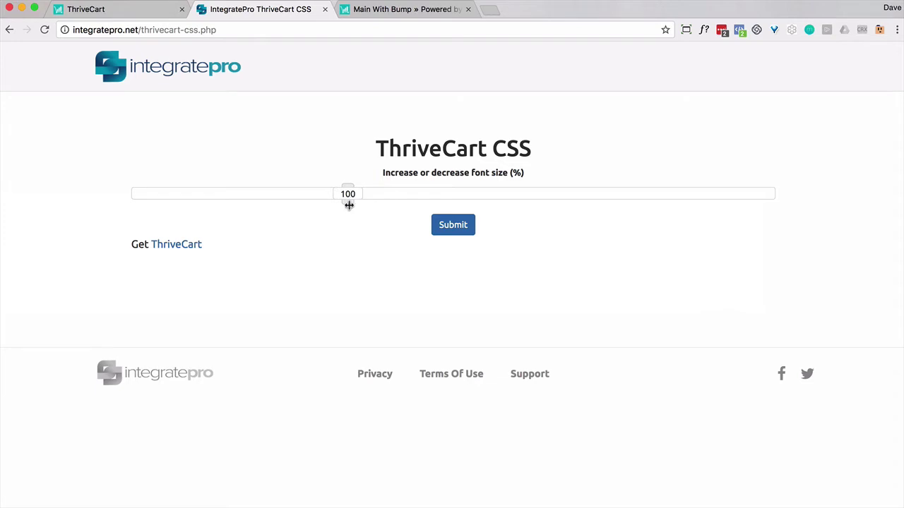
- Generate ThriveCart CSS with the font size increased to 126%
click(349, 197)
drag(349, 197, 568, 191)
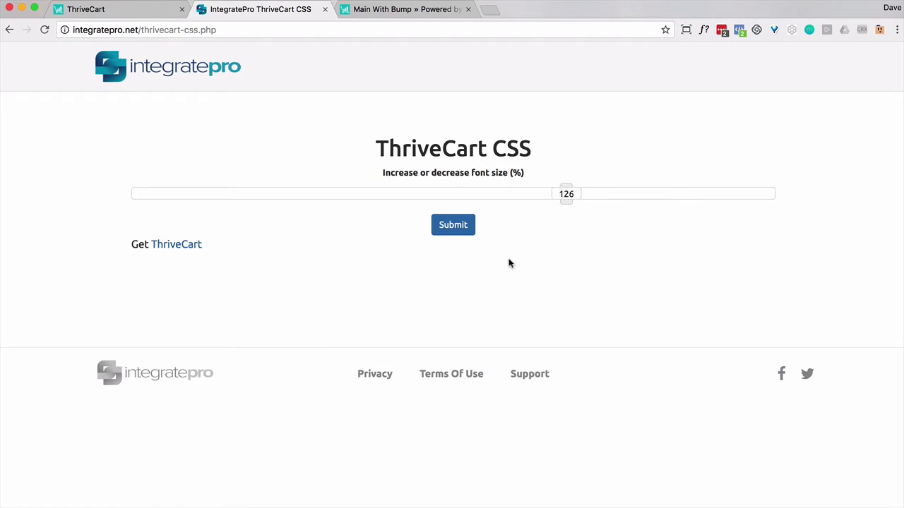
click(455, 230)
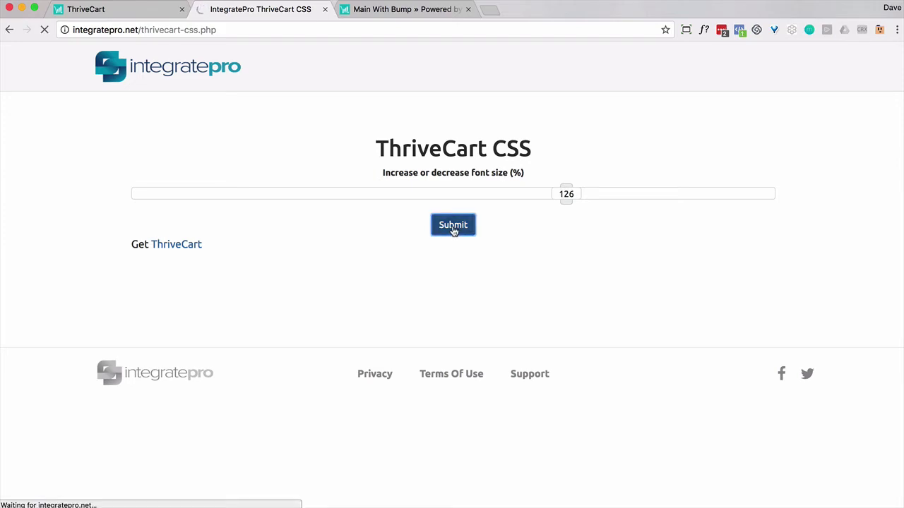
- Copy the entire generated CSS code, including its style tags
click(315, 275)
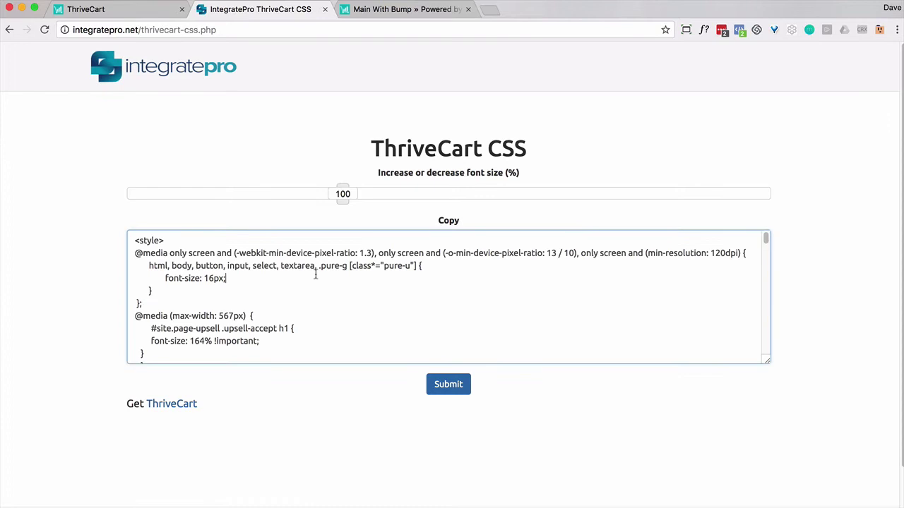
right_click(308, 270)
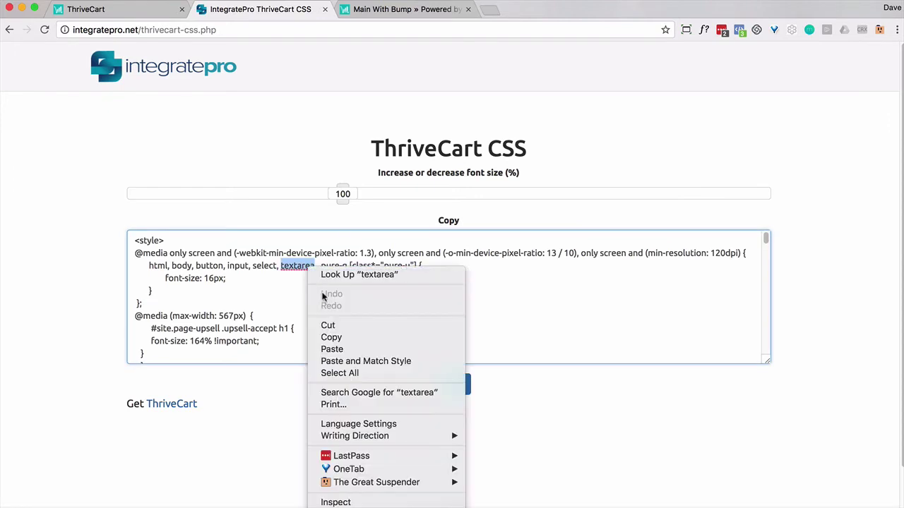
click(340, 373)
right_click(319, 253)
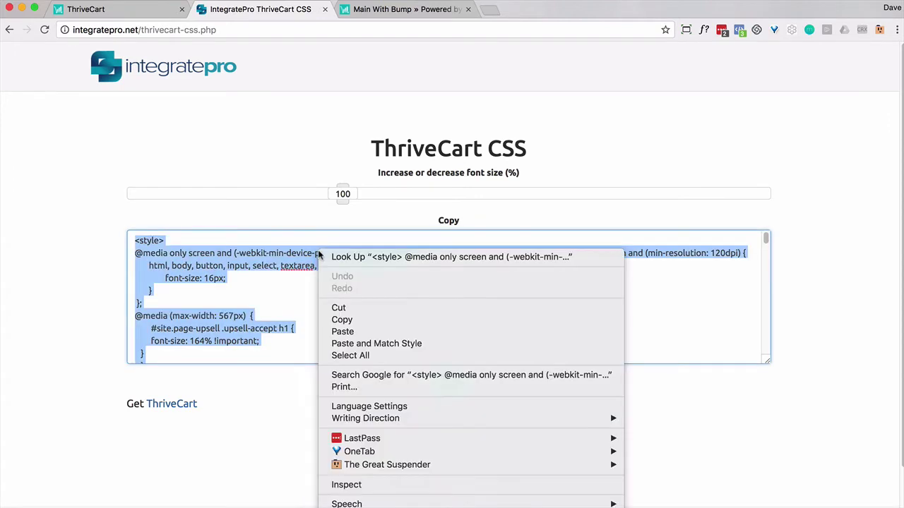
click(341, 320)
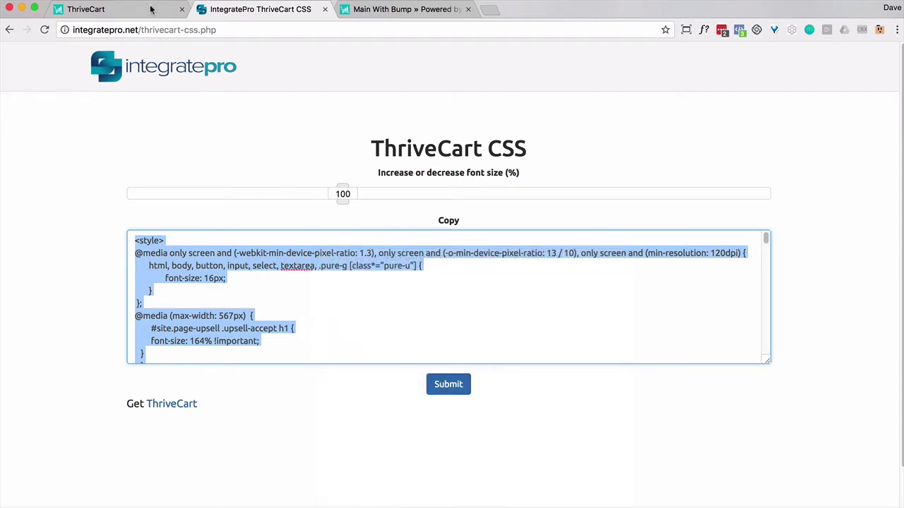
- Switch to ThriveCart and open the customer tracking code settings of the Main With Bump product
click(119, 9)
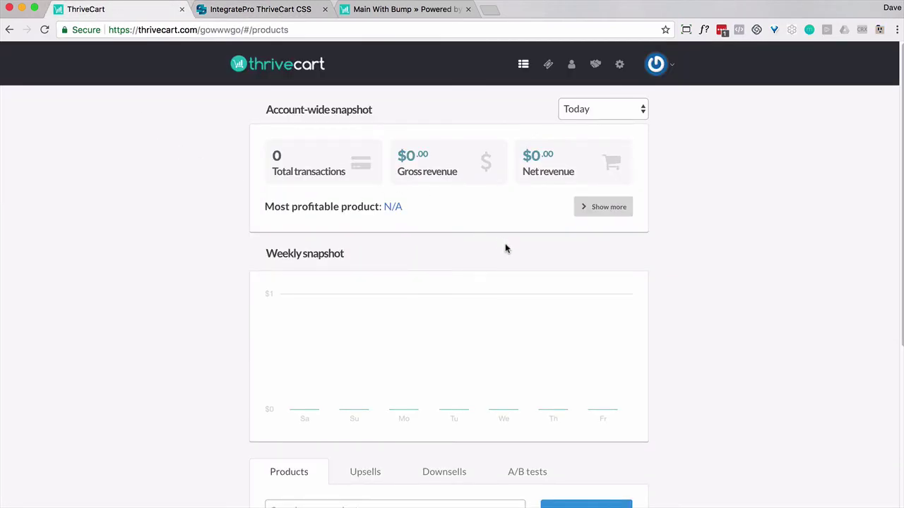
scroll(512, 252, down, 5)
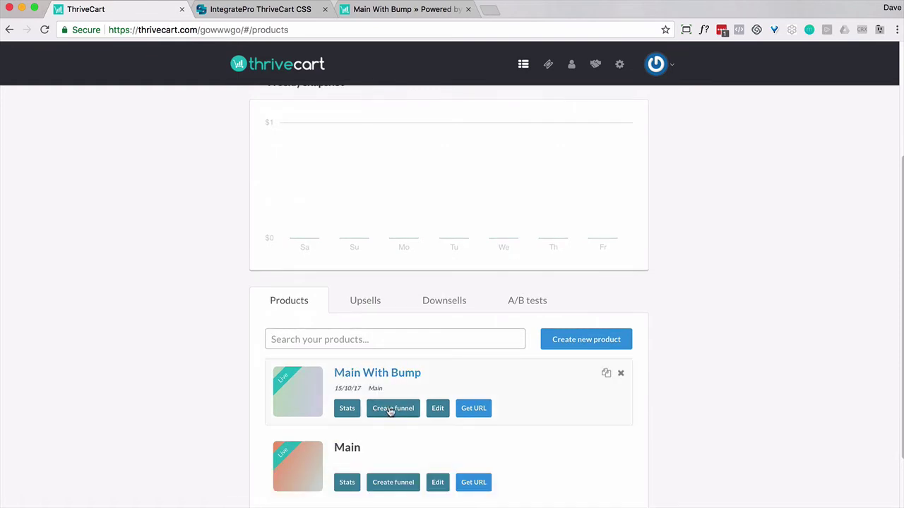
click(436, 409)
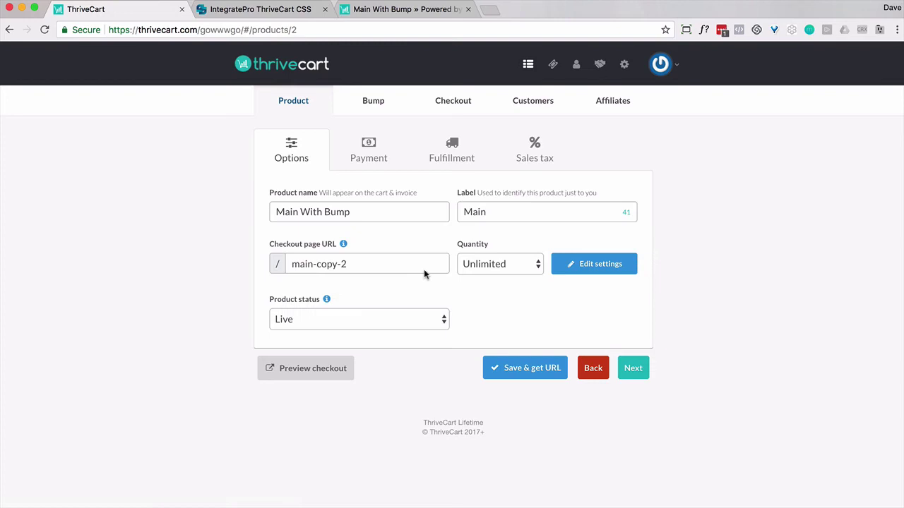
click(526, 113)
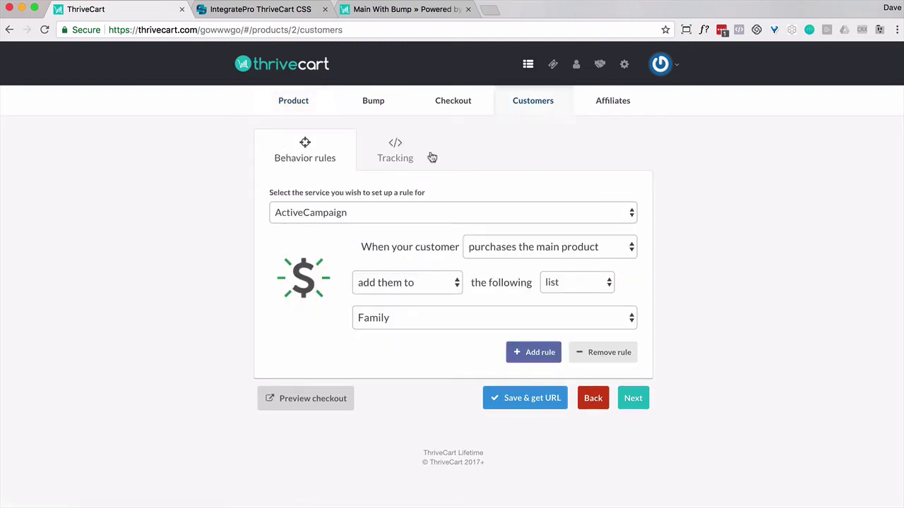
click(405, 161)
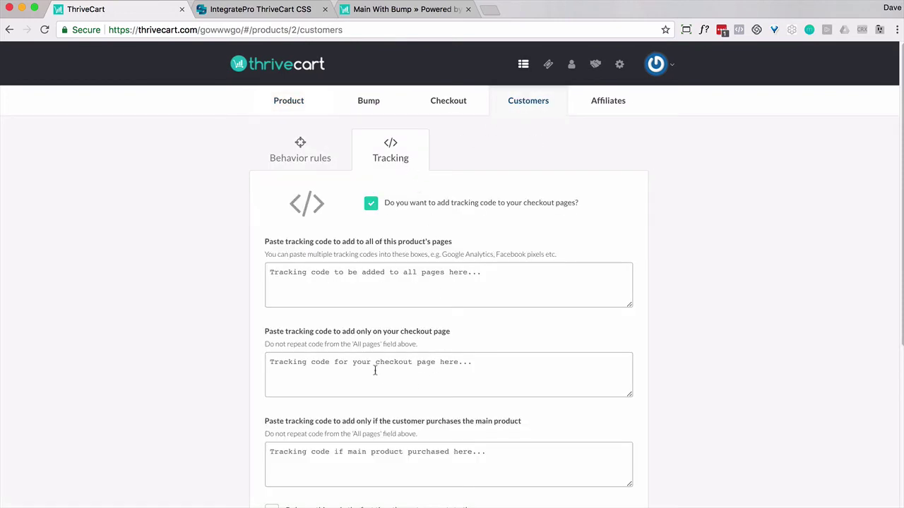
- Paste the copied CSS as tracking code for the checkout page only and save the product
click(340, 362)
right_click(340, 361)
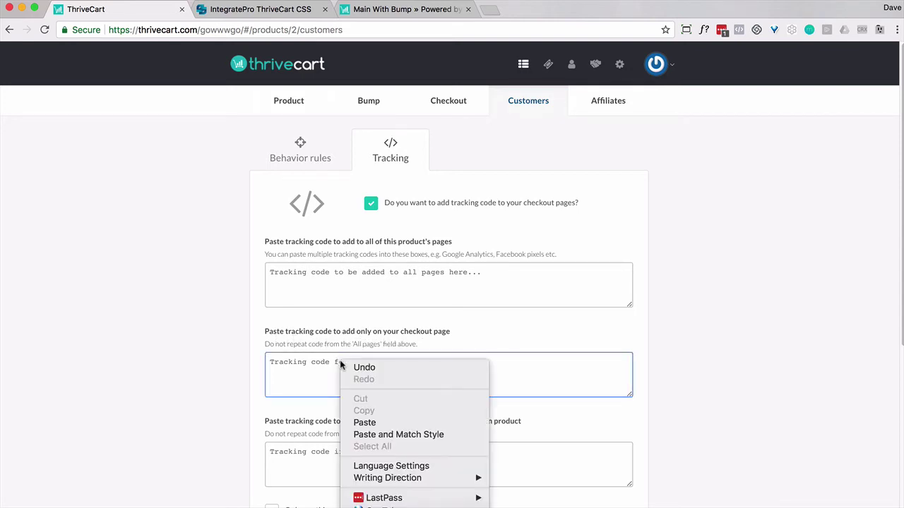
click(352, 422)
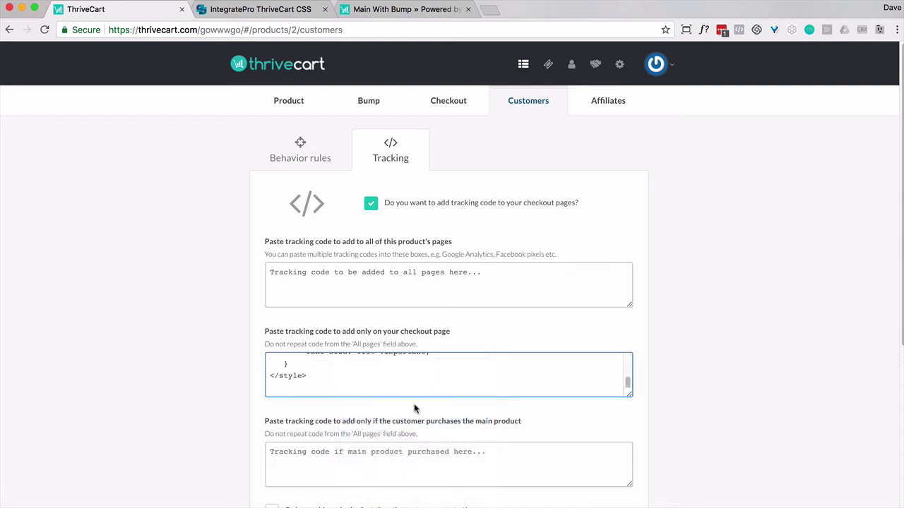
scroll(650, 315, down, 5)
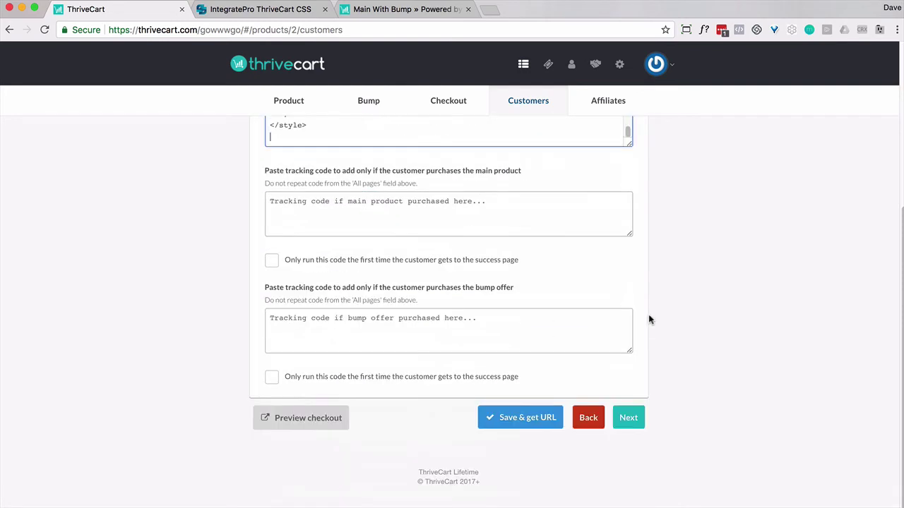
click(535, 423)
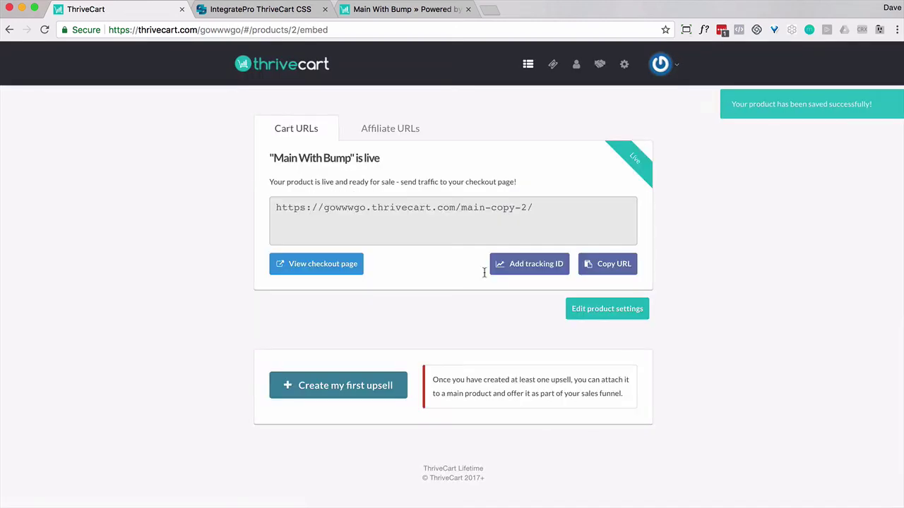
- Copy the product's checkout URL and open it in a new browser tab
click(391, 209)
right_click(392, 213)
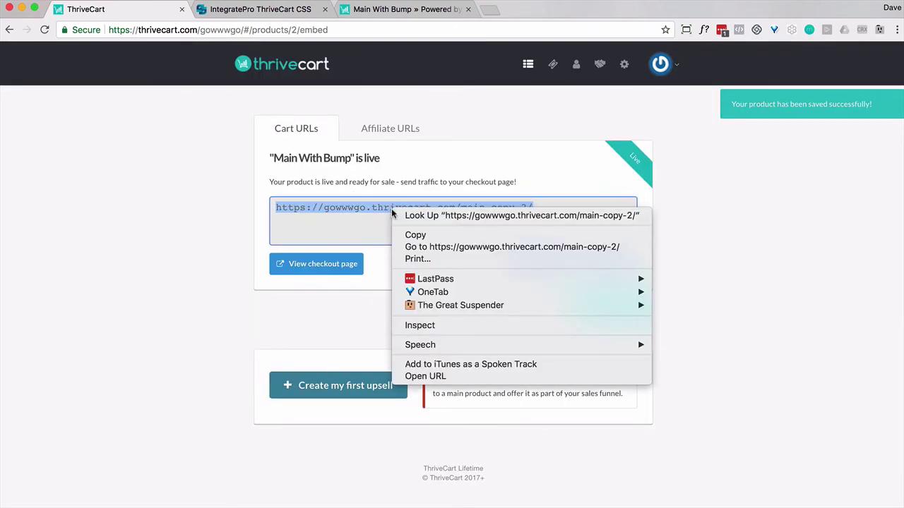
click(415, 234)
click(398, 10)
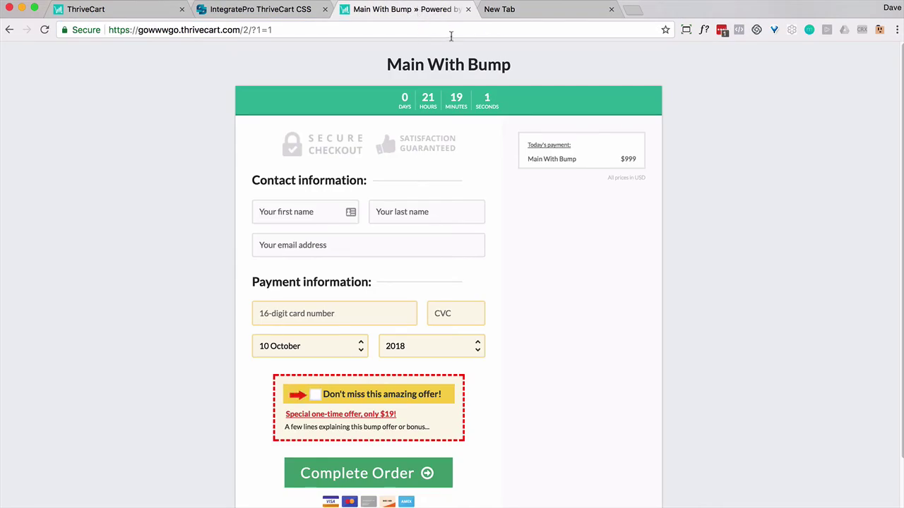
click(521, 9)
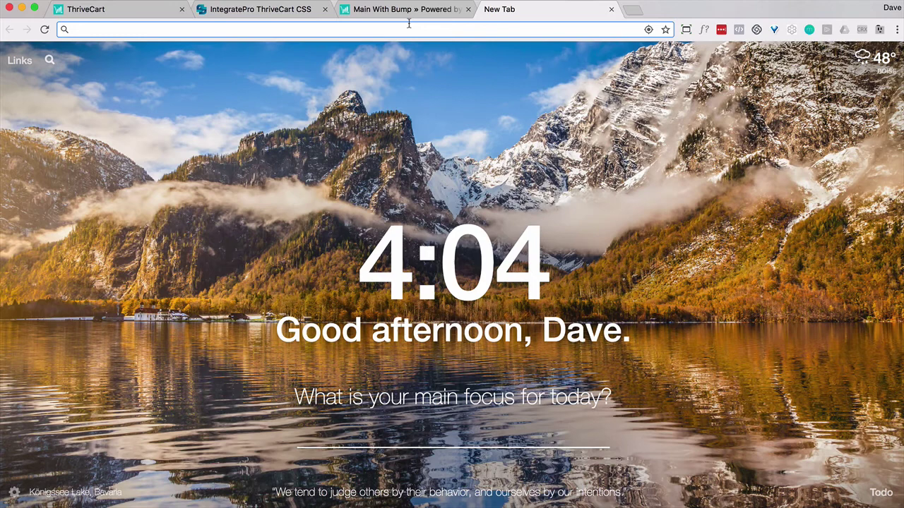
key(super+v)
key(Return)
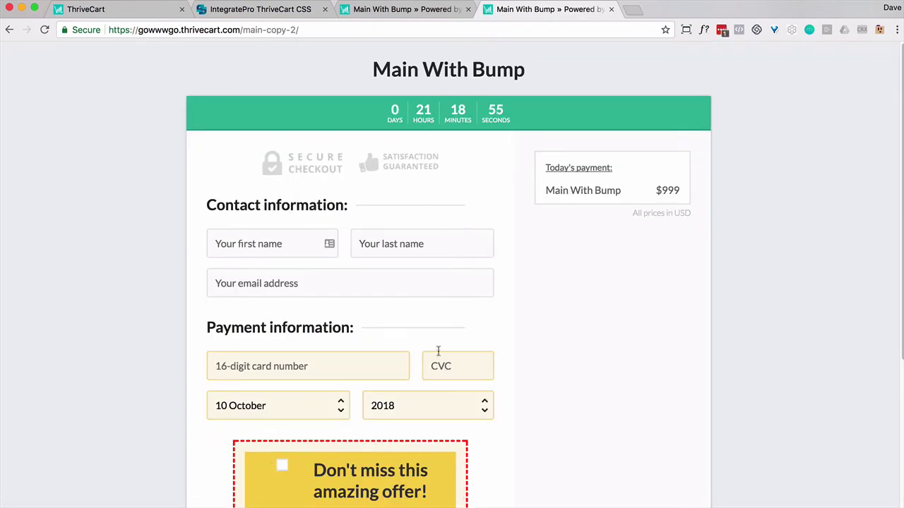
- Compare the text size and bump offer of the original checkout page with those of the restyled main-copy-2 page
click(464, 10)
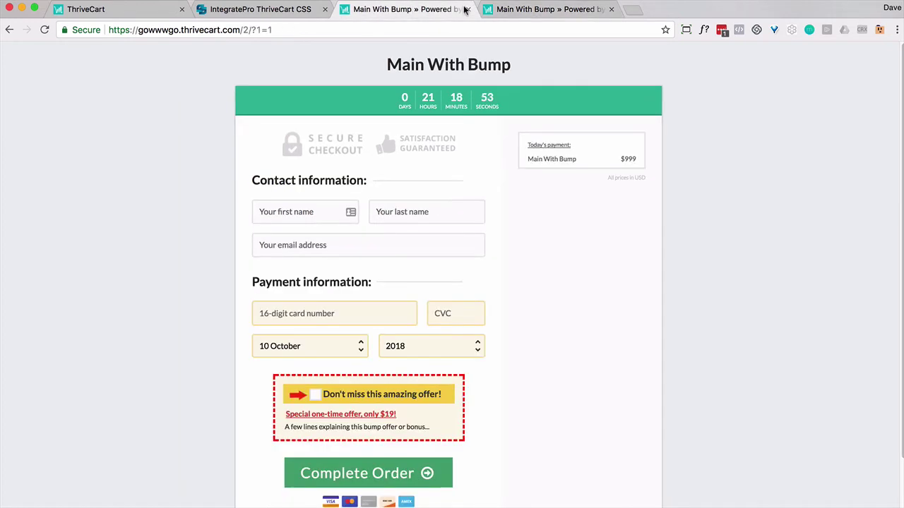
click(501, 11)
click(426, 9)
click(500, 12)
scroll(357, 185, down, 5)
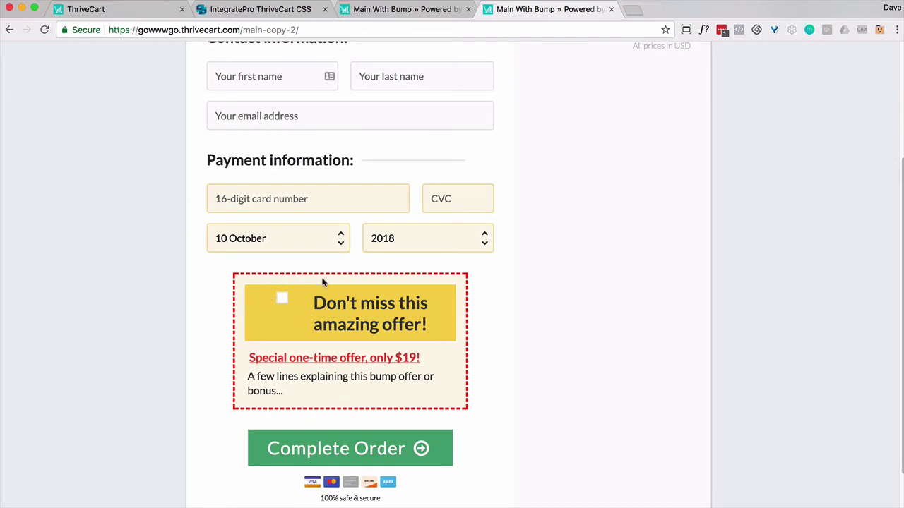
click(434, 10)
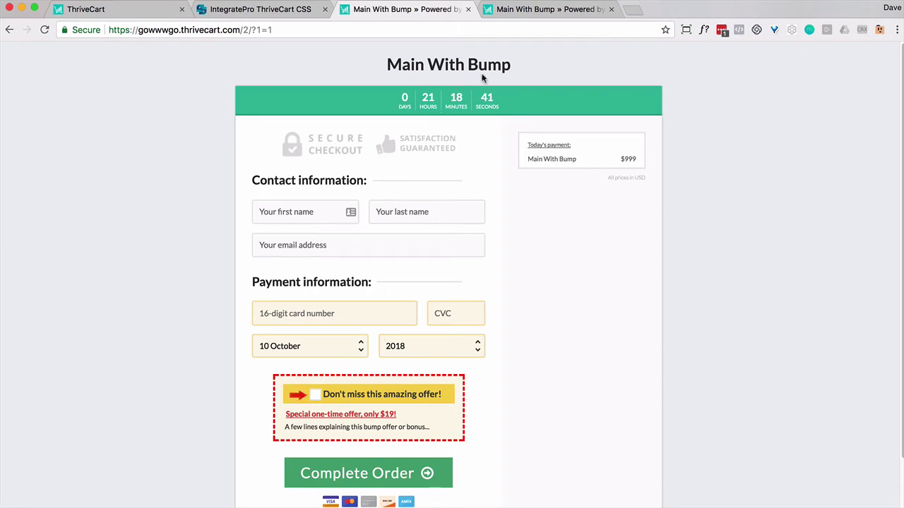
click(519, 13)
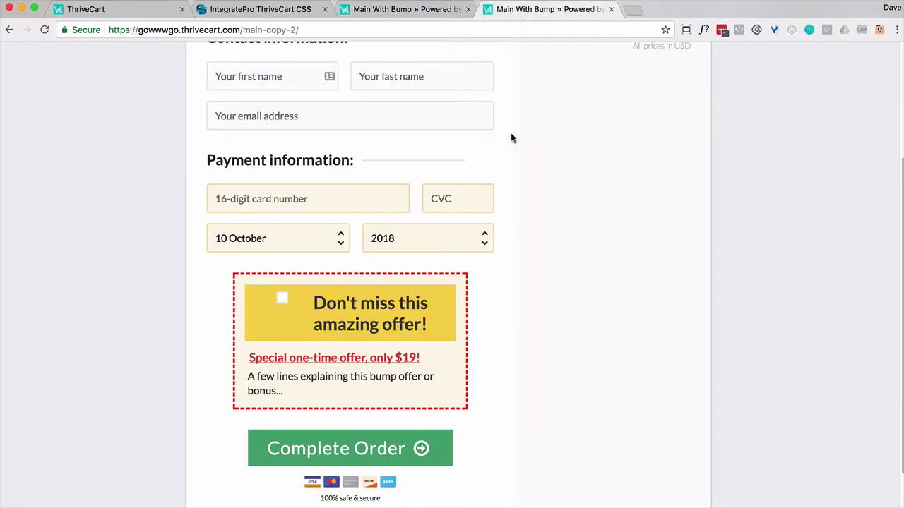
scroll(516, 211, up, 3)
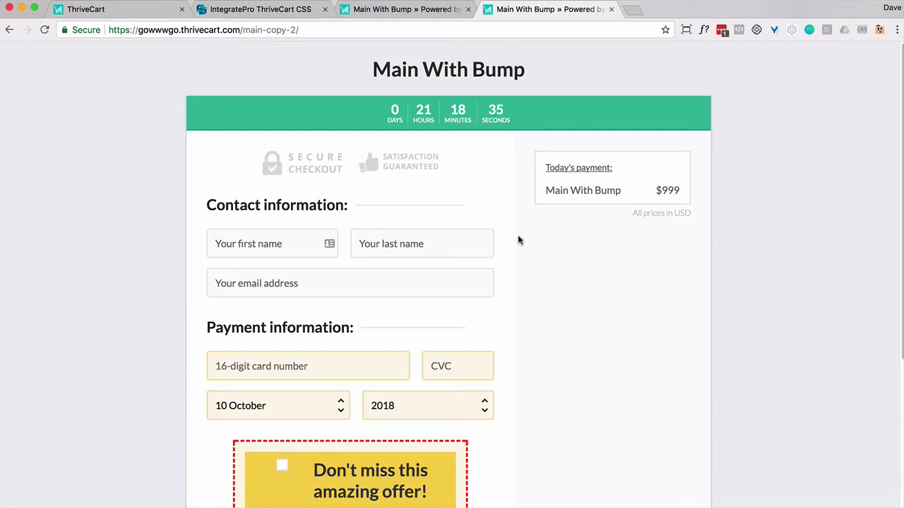
- Return to the IntegratePro CSS generator, generate CSS for a 150% font size, and copy all of the code
click(240, 9)
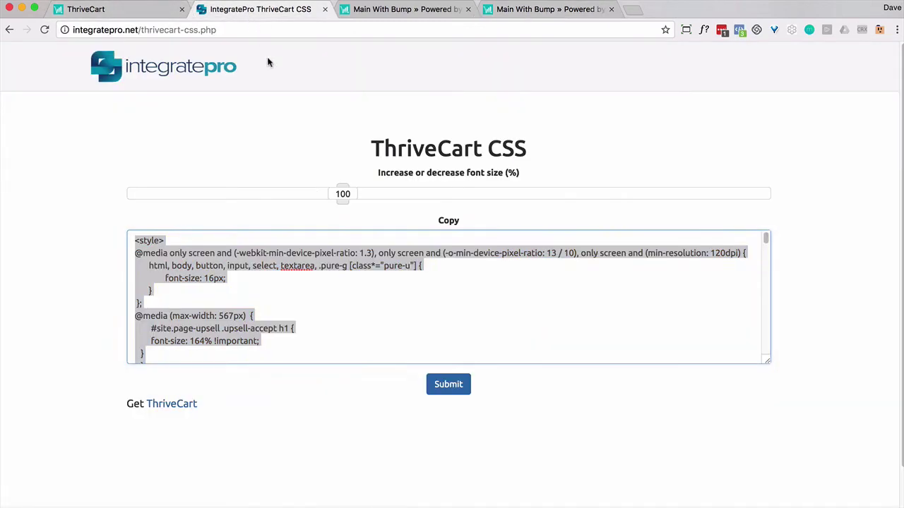
drag(343, 194, 779, 213)
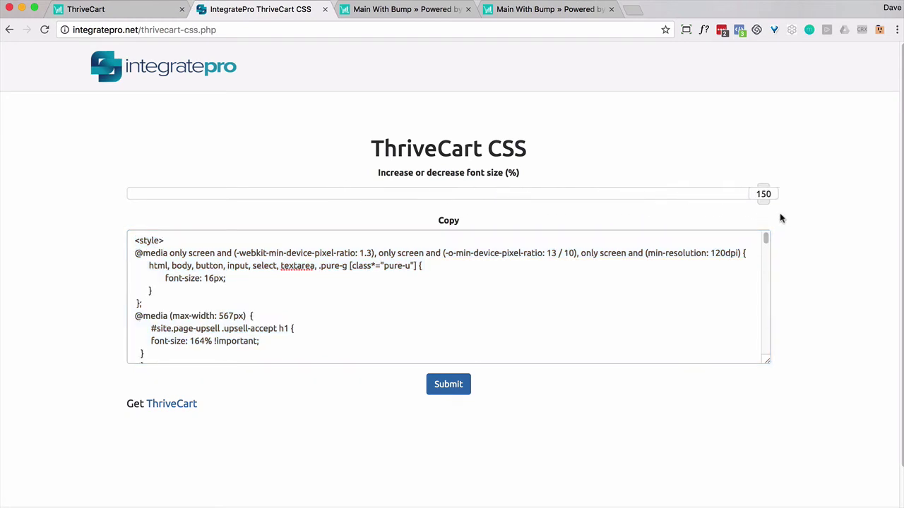
click(460, 394)
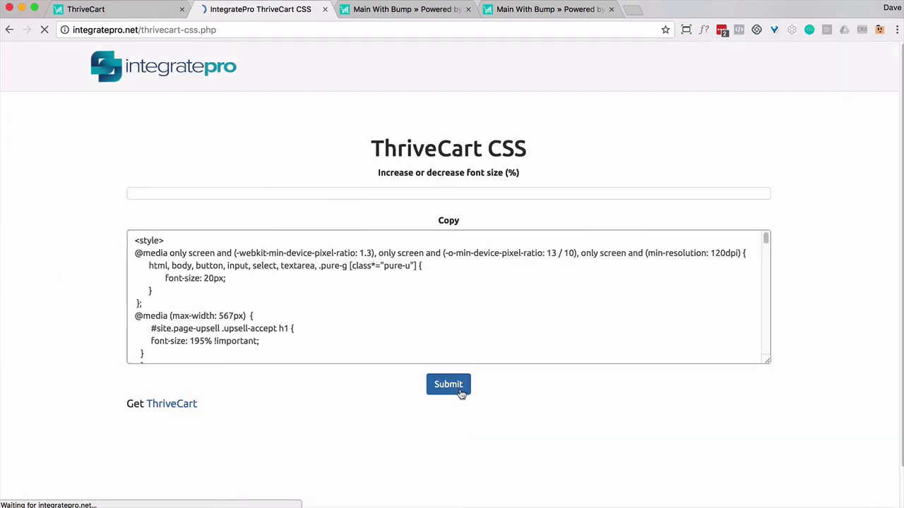
click(318, 313)
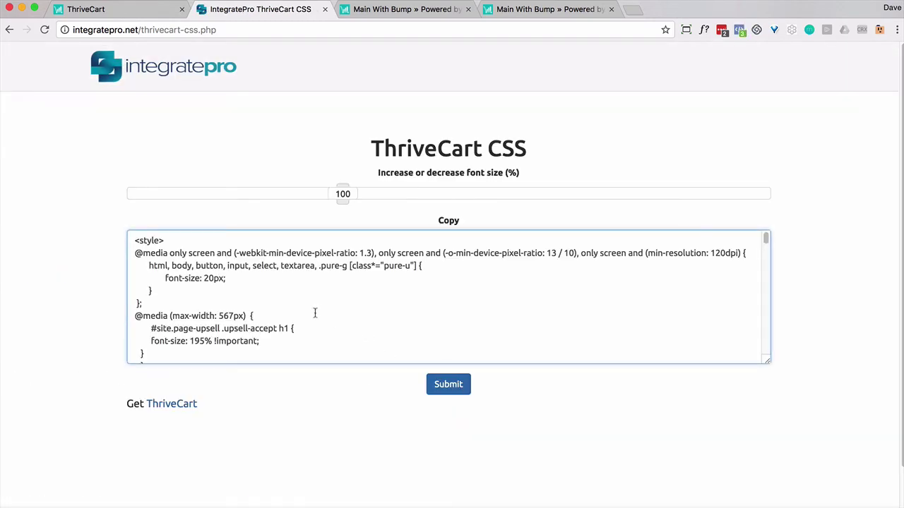
key(super+a)
- Go back to ThriveCart and reopen the tracking code settings of the Main With Bump product
click(128, 10)
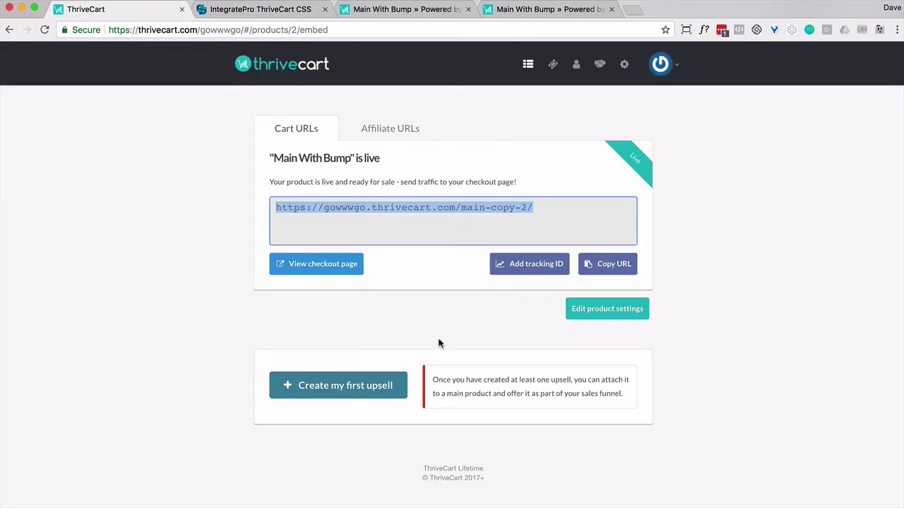
click(577, 314)
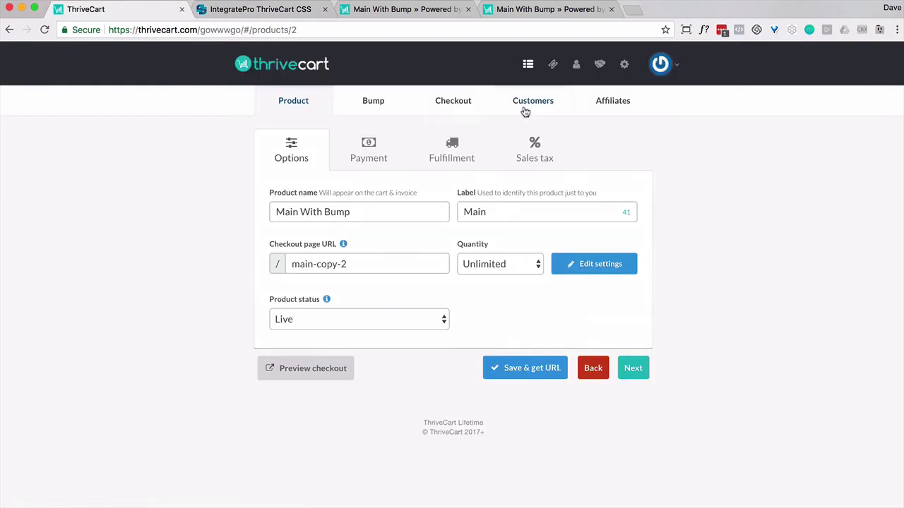
click(525, 106)
click(407, 153)
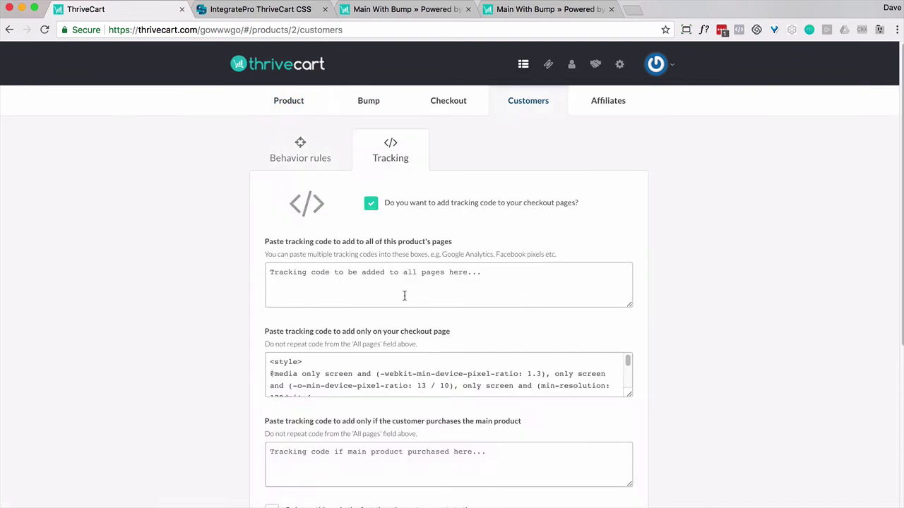
- Replace the checkout page's tracking code with the newly copied CSS and save the product
click(405, 362)
key(super+a)
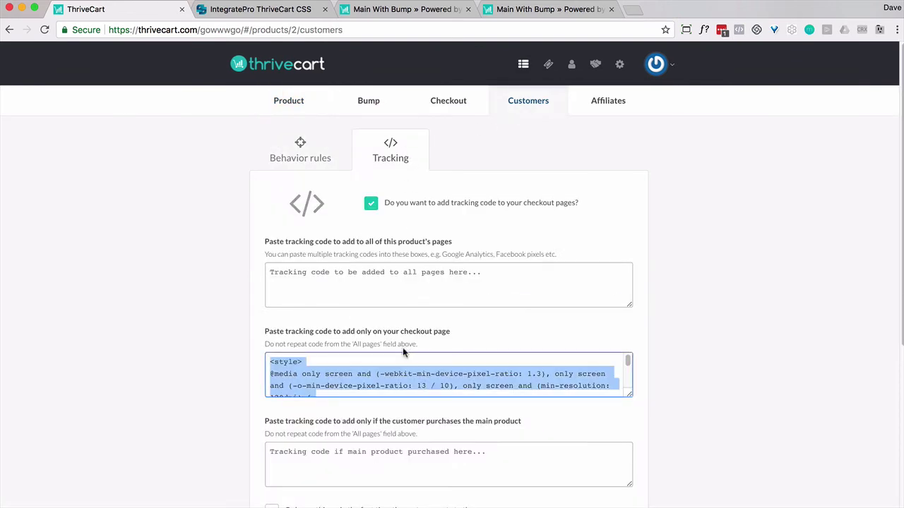
key(super+v)
scroll(621, 395, down, 5)
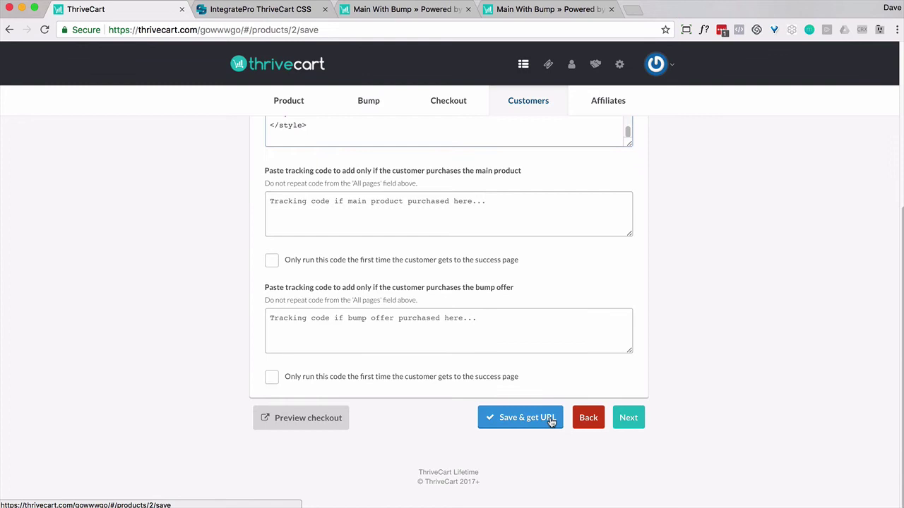
click(547, 420)
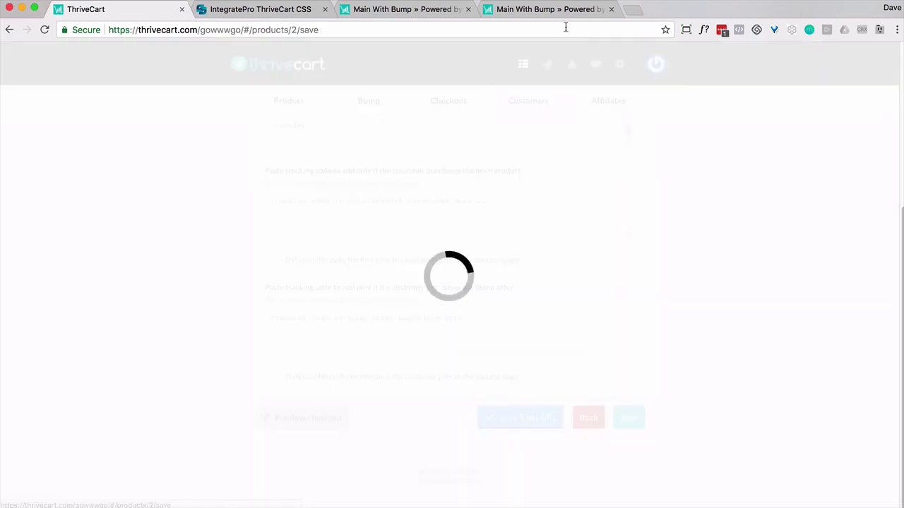
- Reload the main-copy-2 checkout page and examine its text size, from the contact fields through the bump offer to the order button
click(507, 16)
click(415, 28)
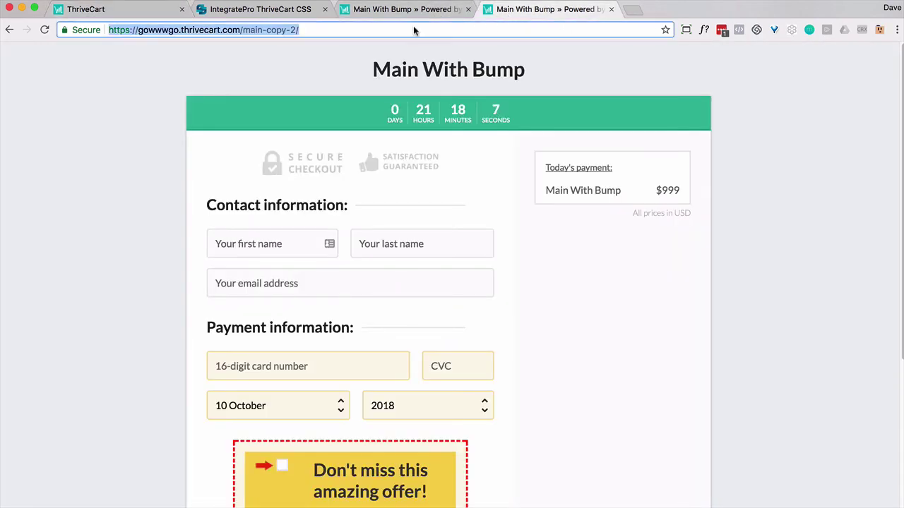
key(Return)
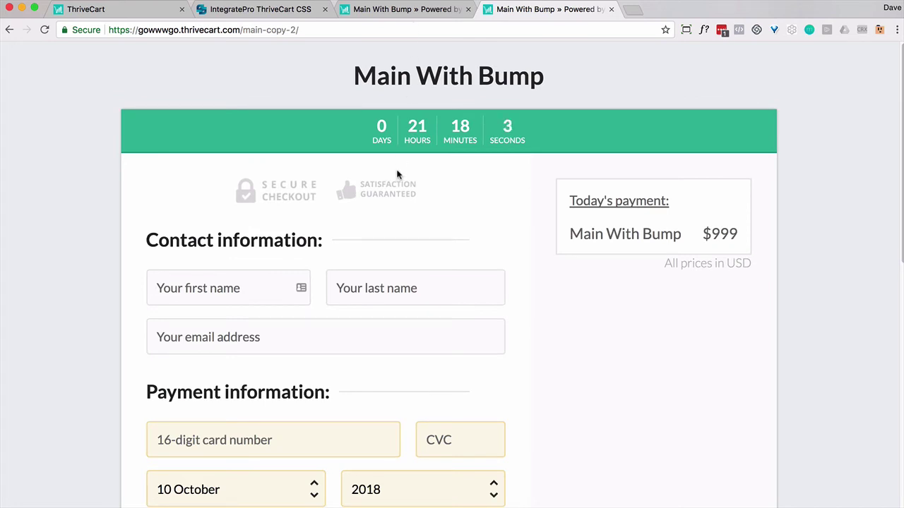
scroll(399, 174, down, 5)
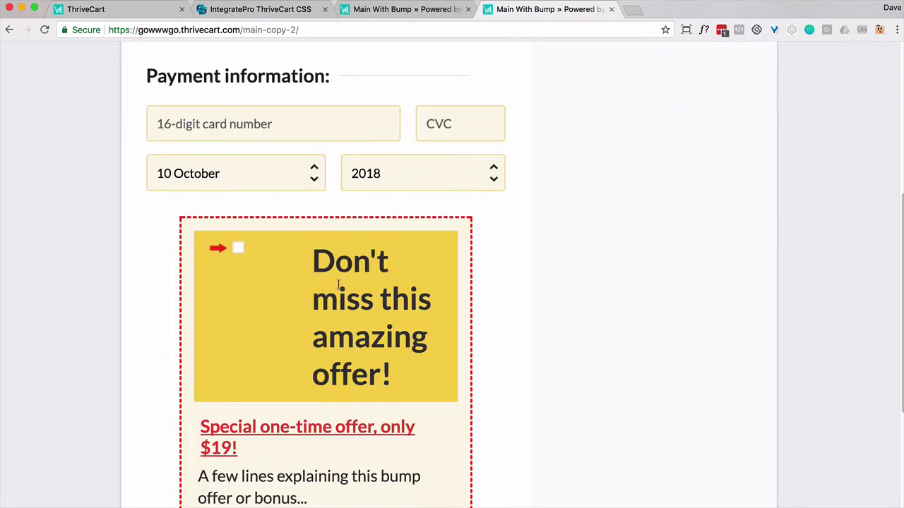
scroll(292, 353, down, 3)
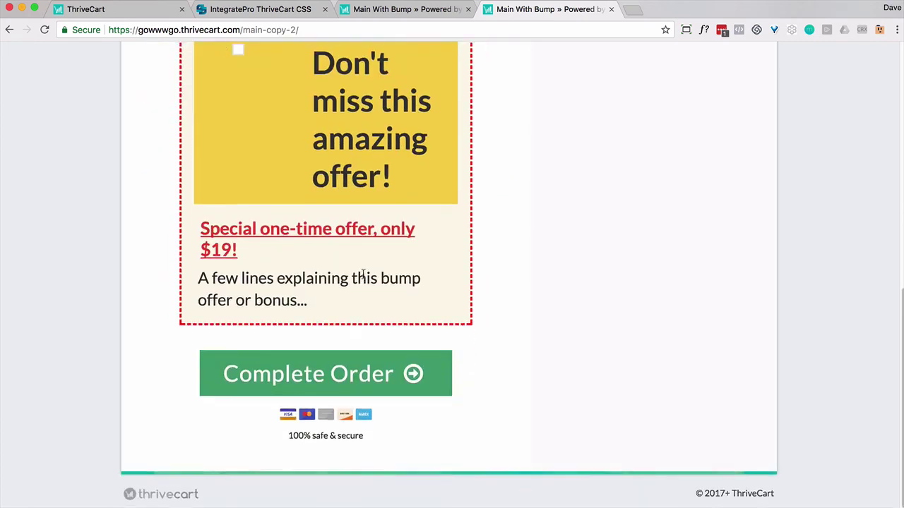
scroll(363, 275, up, 8)
scroll(363, 274, down, 8)
scroll(363, 274, up, 4)
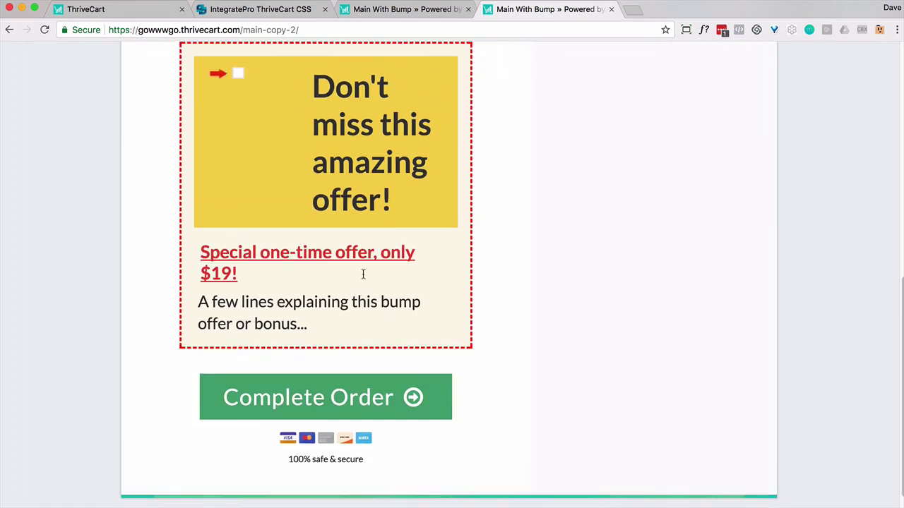
scroll(417, 284, up, 5)
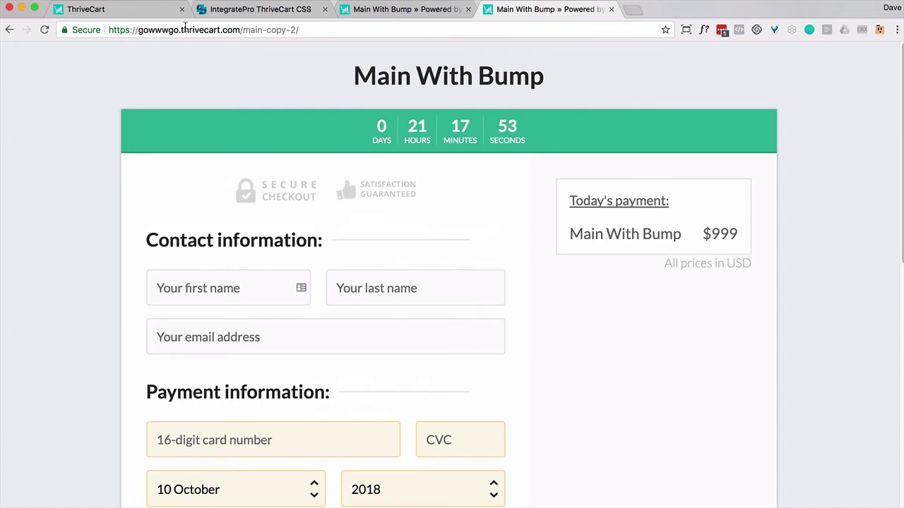
- Return to the IntegratePro CSS generator, generate CSS for a 75% font size, and copy all of the code
click(131, 14)
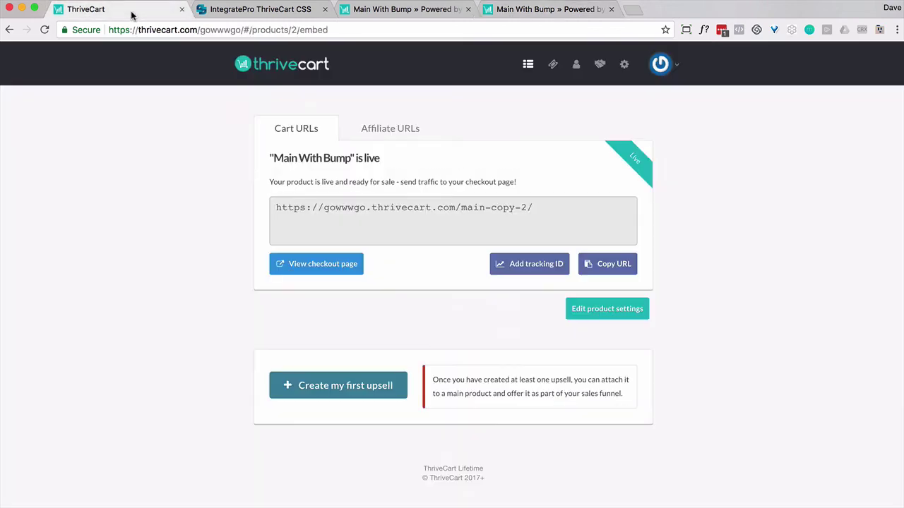
click(232, 11)
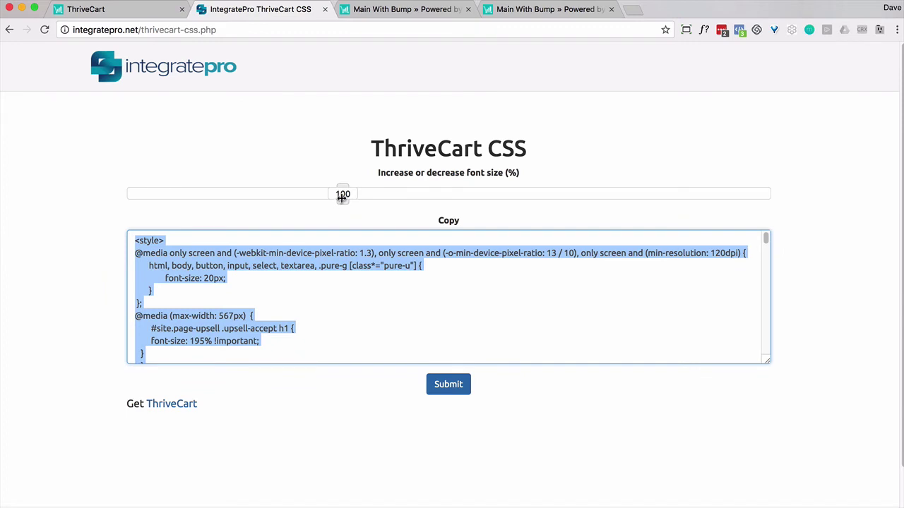
drag(342, 195, 121, 187)
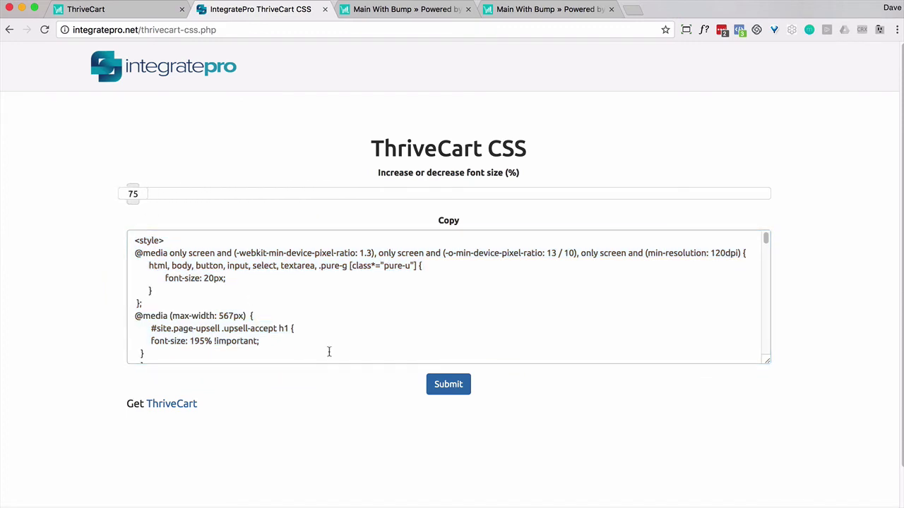
click(444, 389)
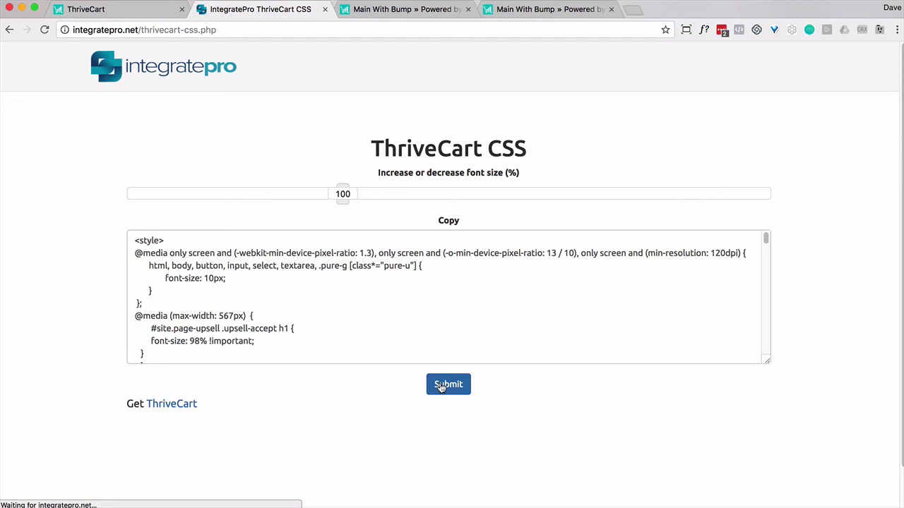
click(368, 344)
key(super+a)
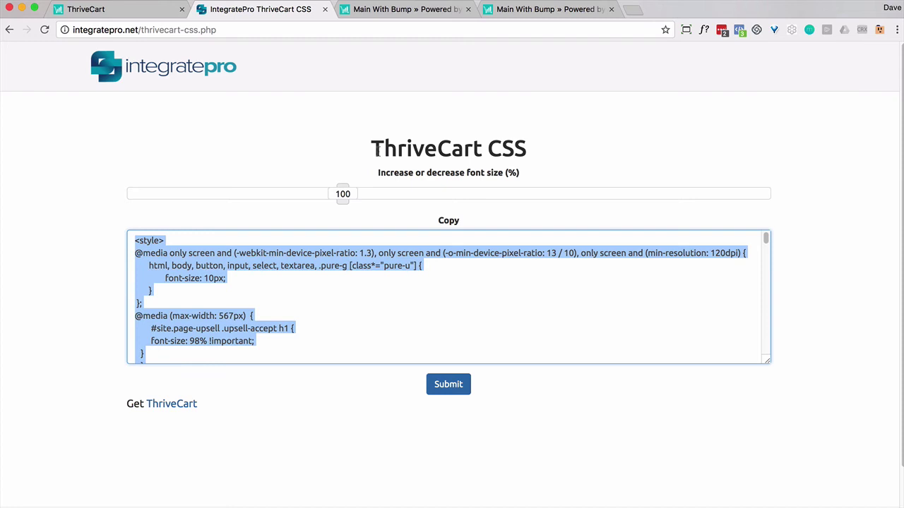
- Switch to ThriveCart and open the Main With Bump product's tracking code settings
click(123, 9)
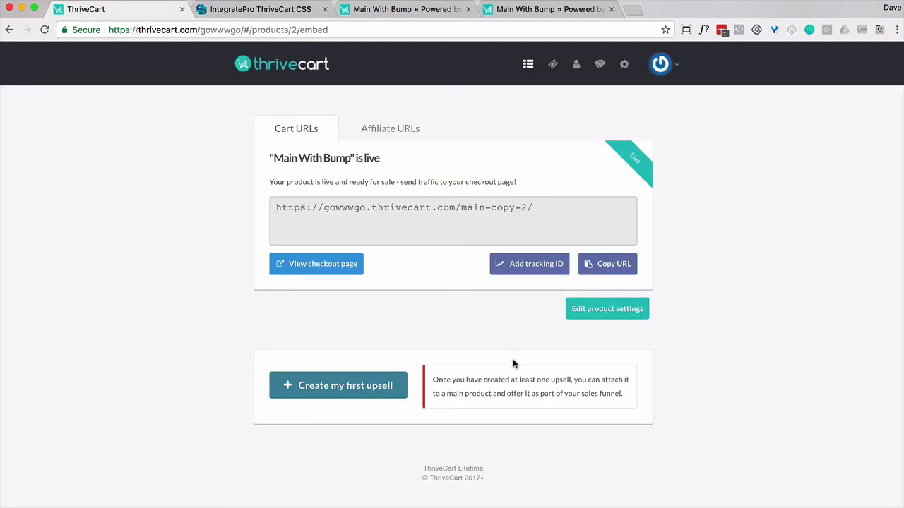
click(572, 311)
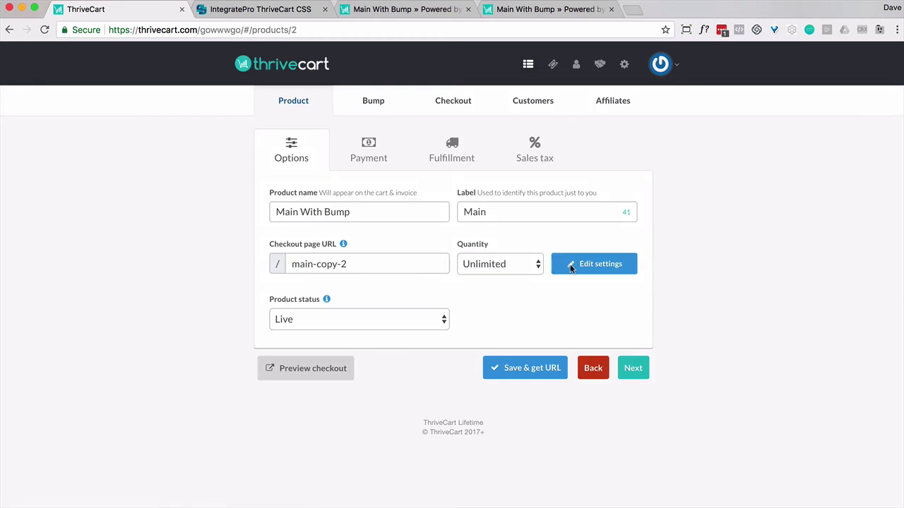
click(542, 102)
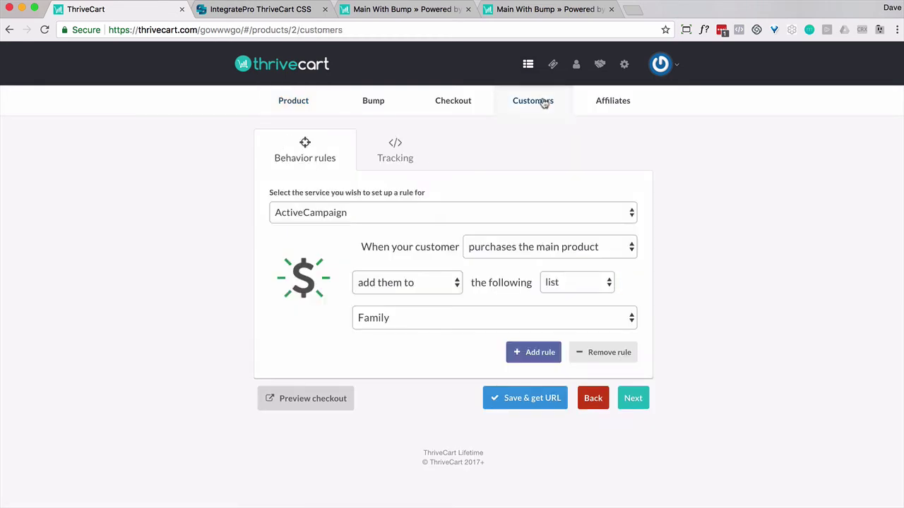
click(414, 144)
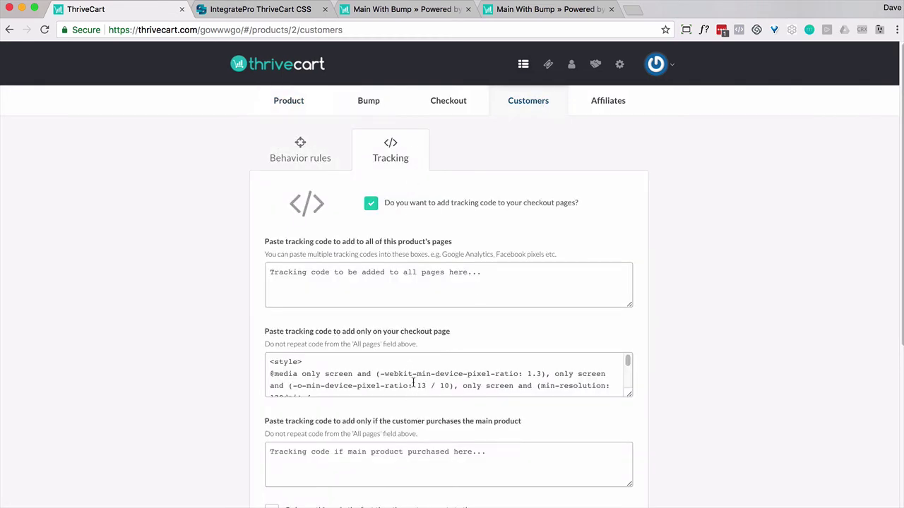
- Replace the checkout-page-only tracking code with the copied 75% CSS and save the product
click(413, 382)
key(ctrl+a)
key(ctrl+v)
scroll(656, 392, down, 3)
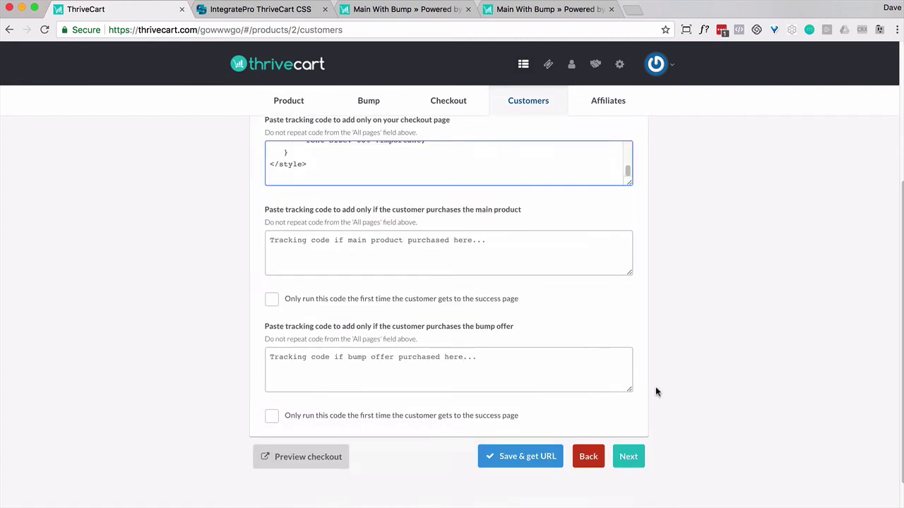
click(526, 457)
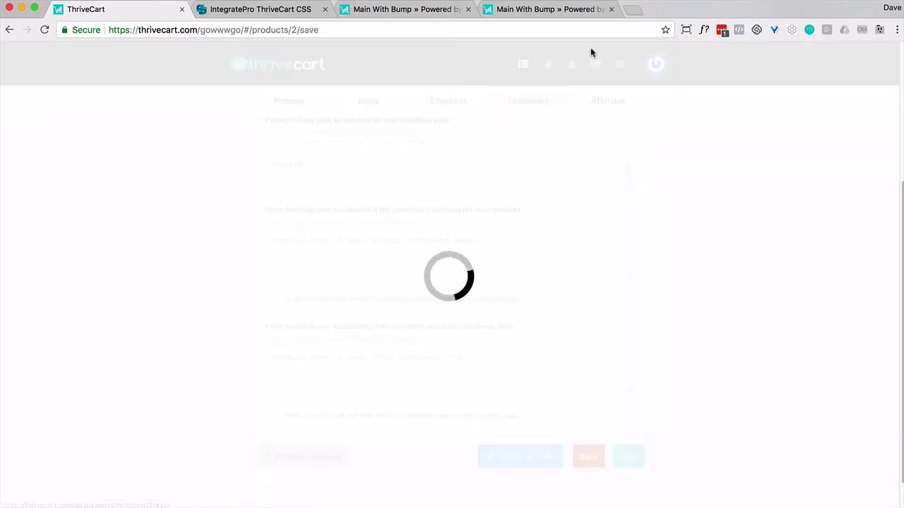
- Reload the main-copy-2 checkout page to check its text size, and return to ThriveCart to edit the product settings
click(572, 16)
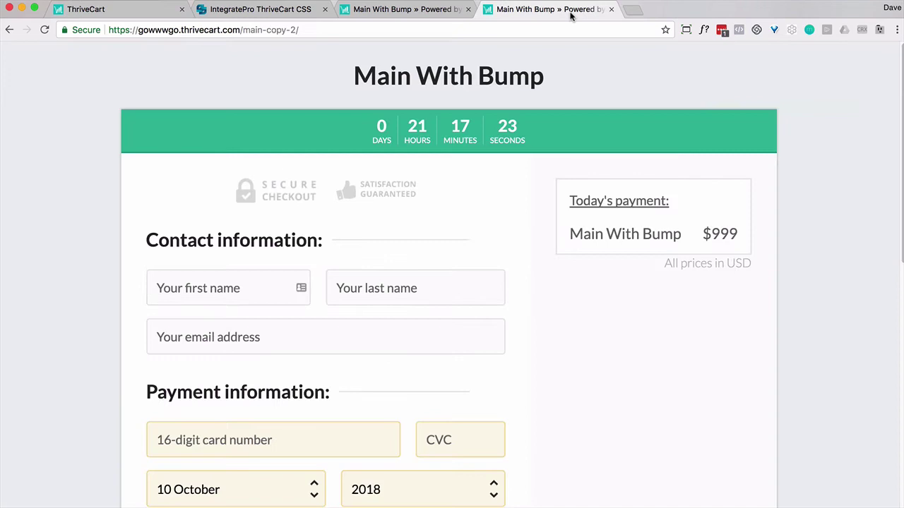
key(super+r)
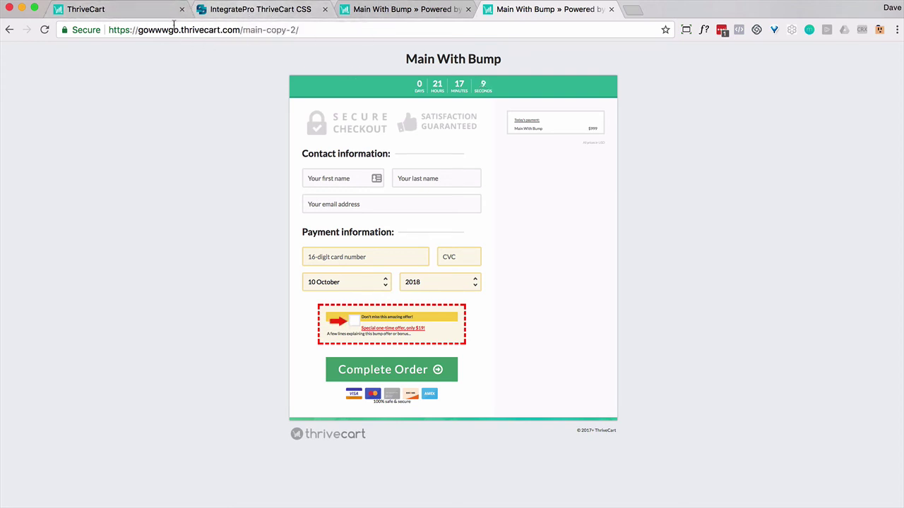
click(141, 10)
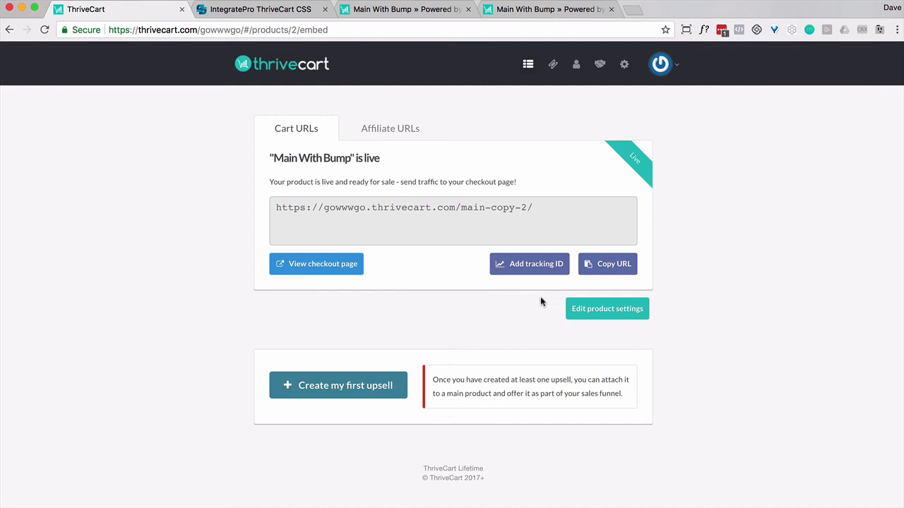
click(575, 309)
- In the IntegratePro CSS generator, generate CSS for a 120% font size and copy all of the code
click(288, 10)
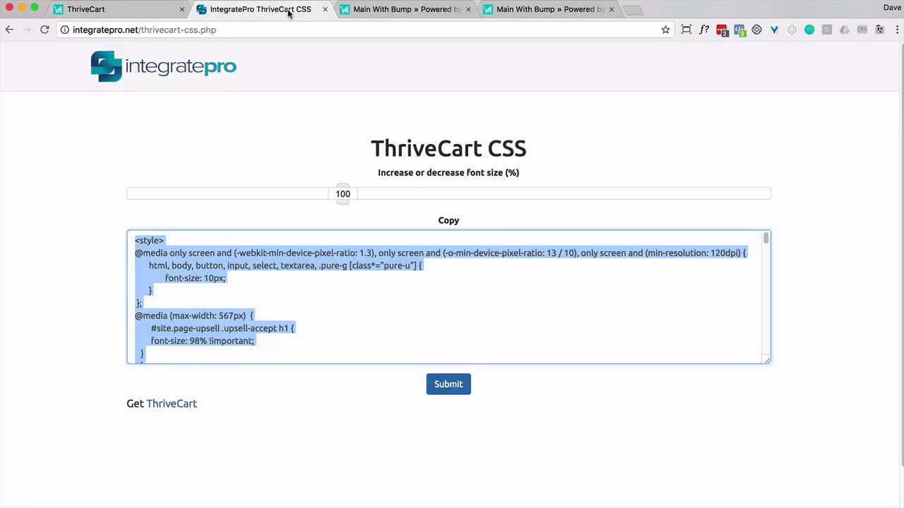
drag(343, 200, 457, 205)
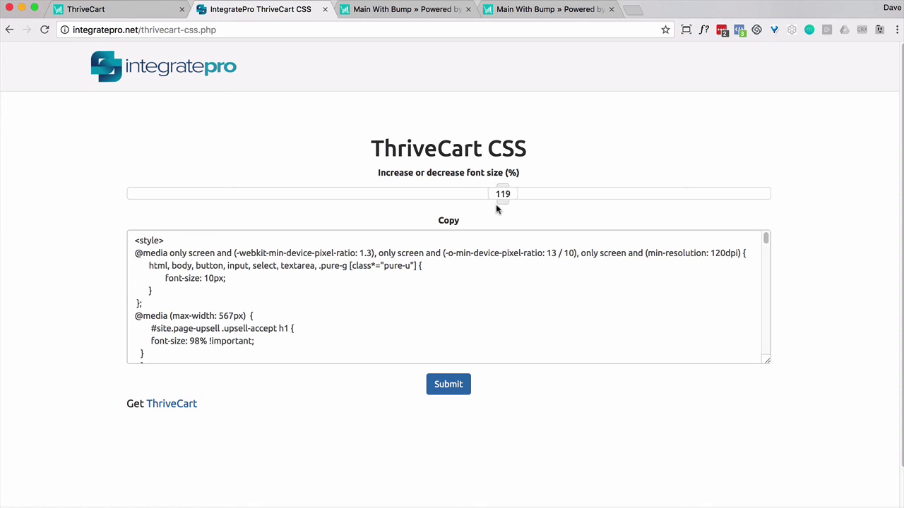
drag(504, 204, 506, 202)
click(464, 385)
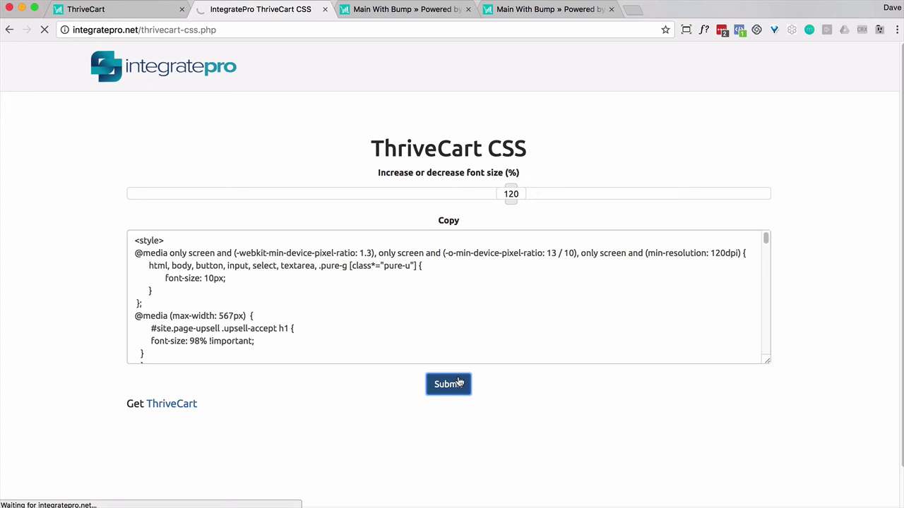
click(400, 332)
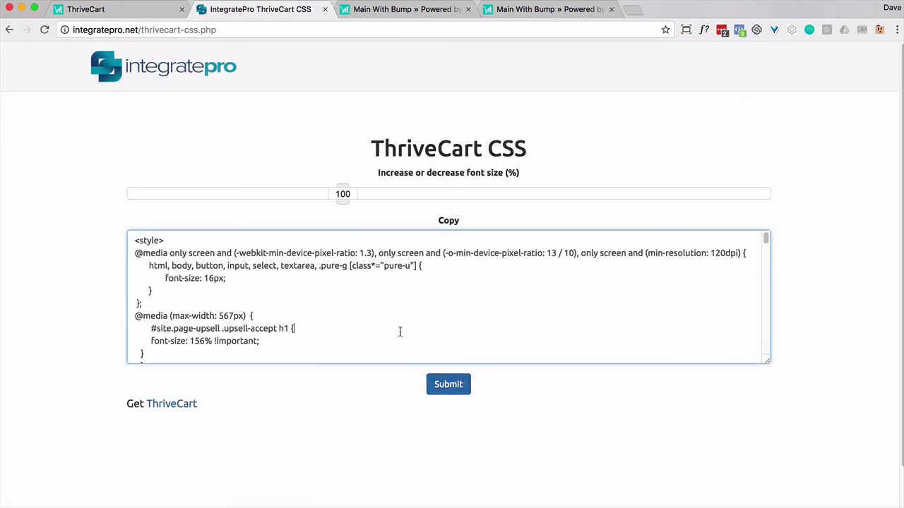
key(super+a)
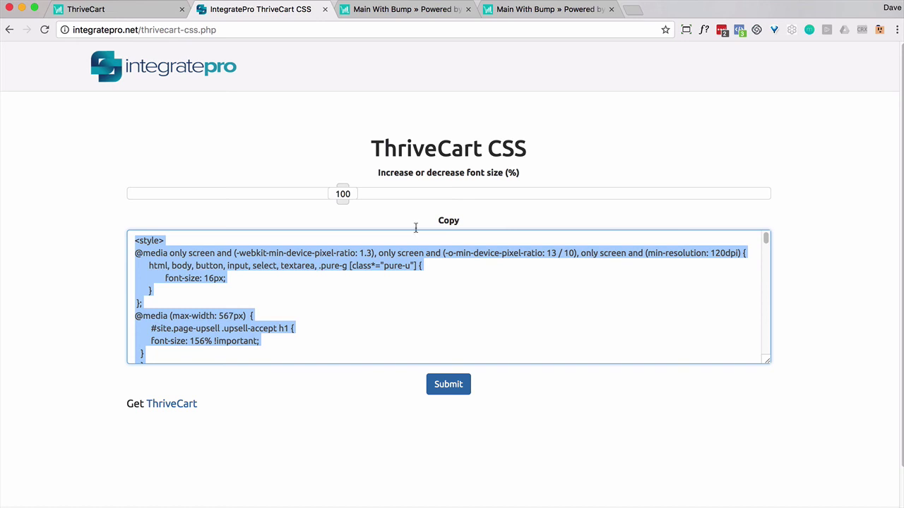
- In ThriveCart, replace the Main With Bump product's checkout-page-only tracking code with the copied 120% CSS
click(152, 11)
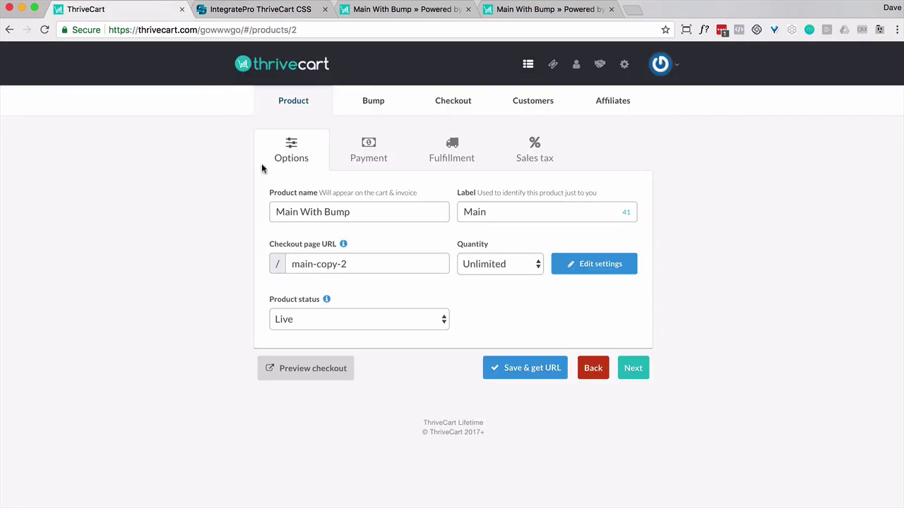
click(524, 109)
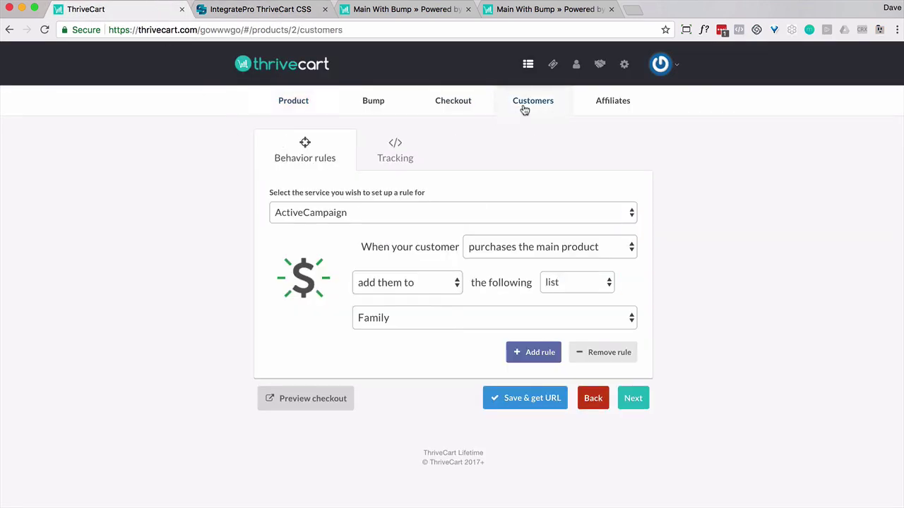
click(402, 174)
click(388, 364)
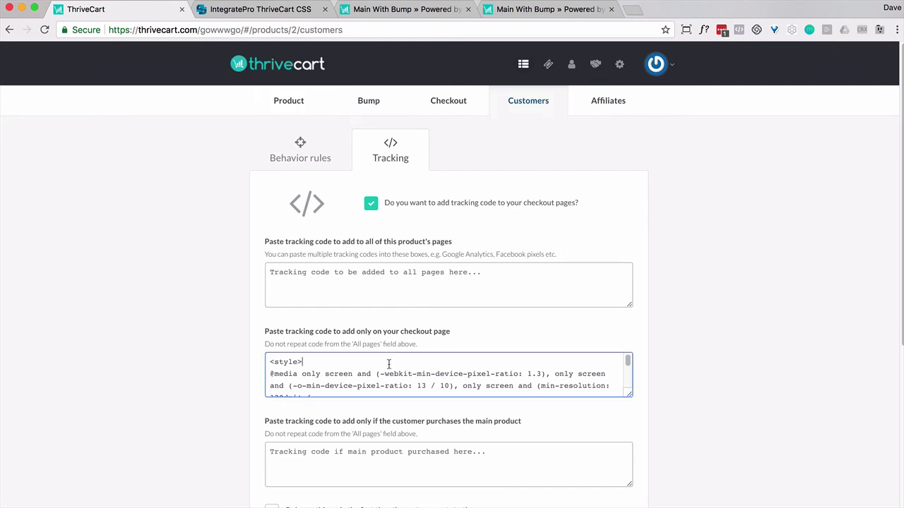
key(ctrl+a)
key(ctrl+v)
scroll(501, 394, down, 5)
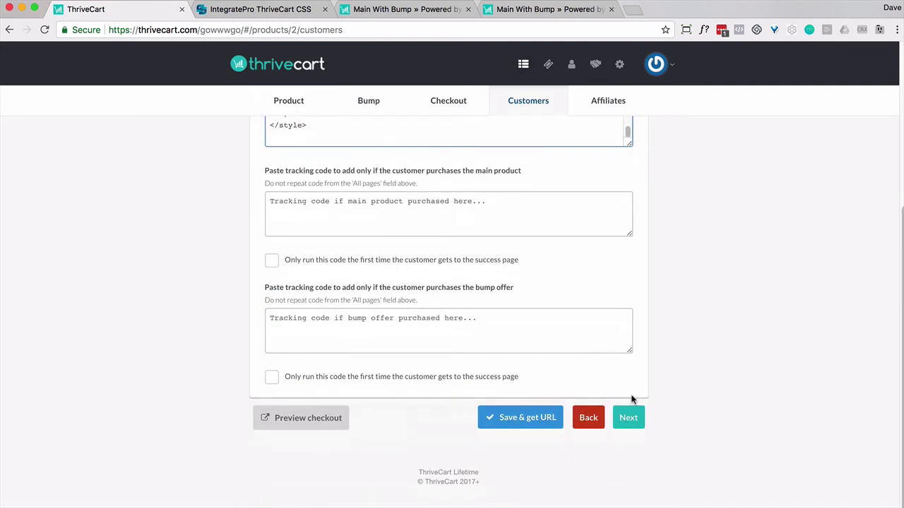
scroll(597, 408, up, 5)
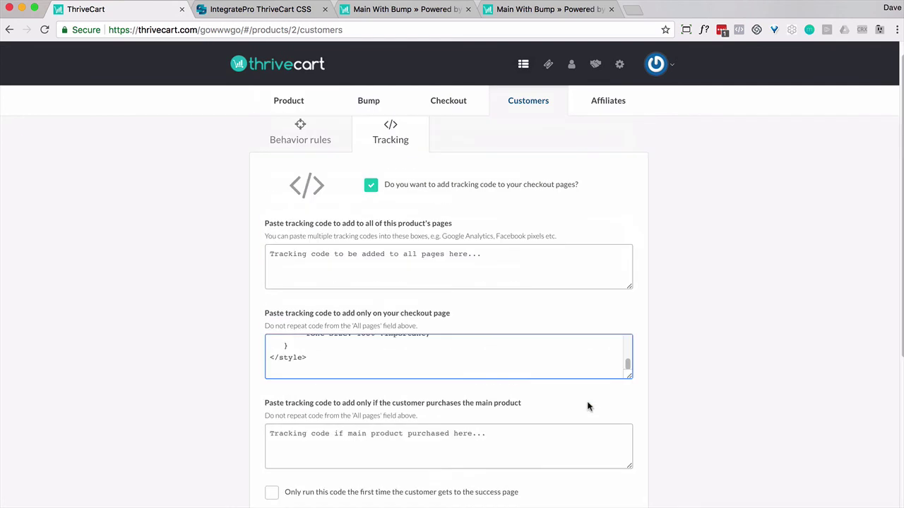
- Save the product with the Two-step checkout template and reload the main-copy-2 checkout page
click(440, 106)
click(505, 270)
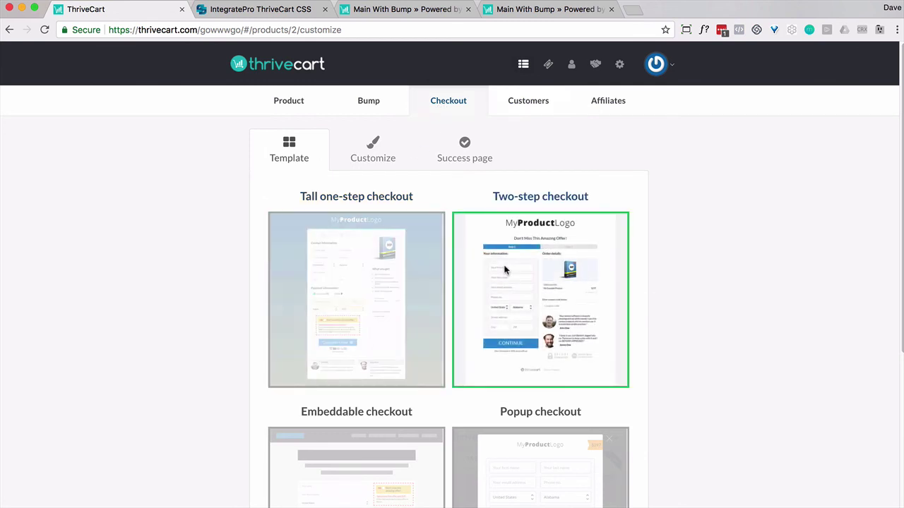
scroll(565, 268, down, 5)
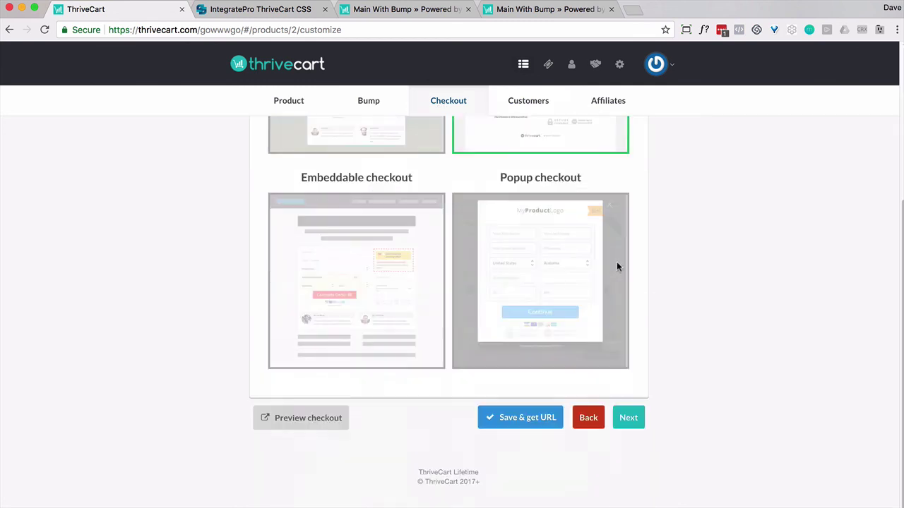
click(546, 418)
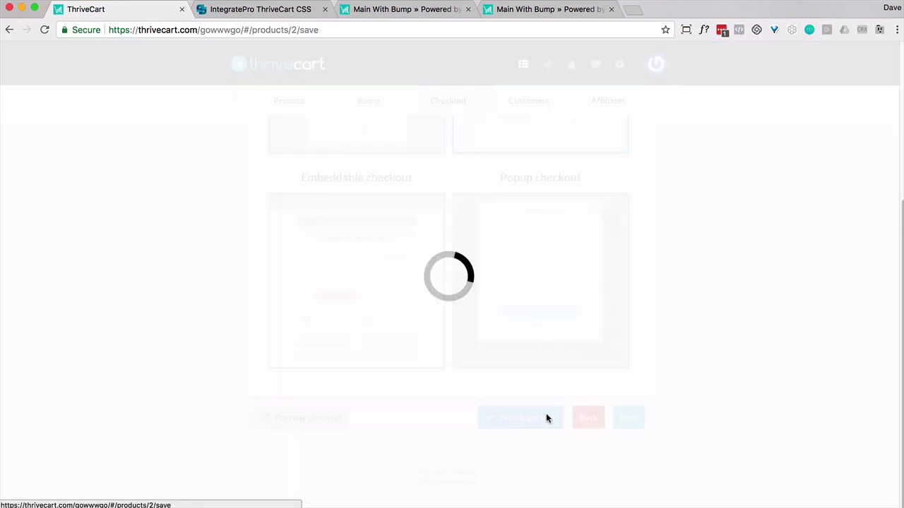
click(545, 8)
key(super+r)
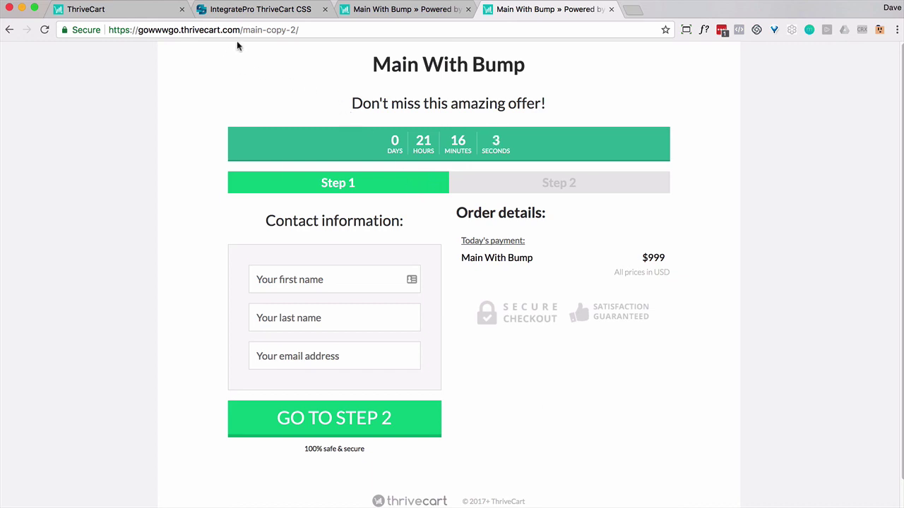
- Open the ThriveCart CSS example page at integratepro.net/thrivecart-css-example.php in a new browser tab
click(238, 14)
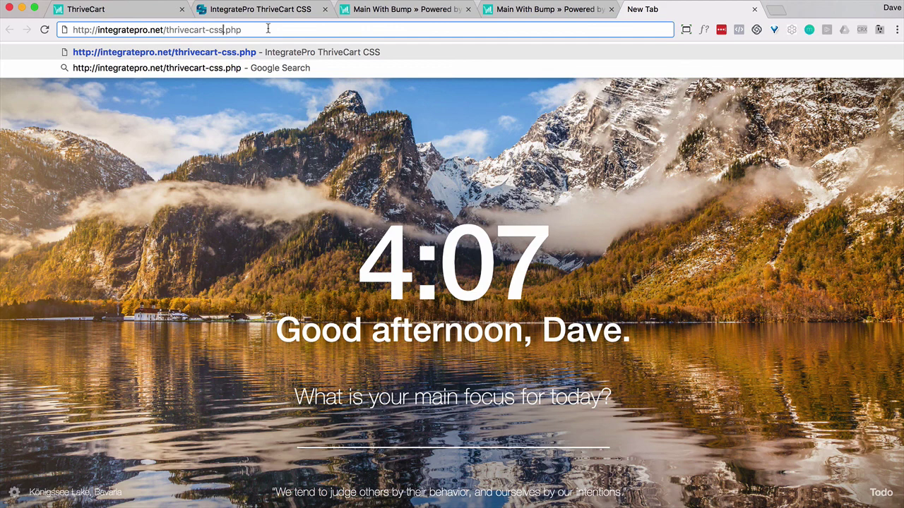
text(-example)
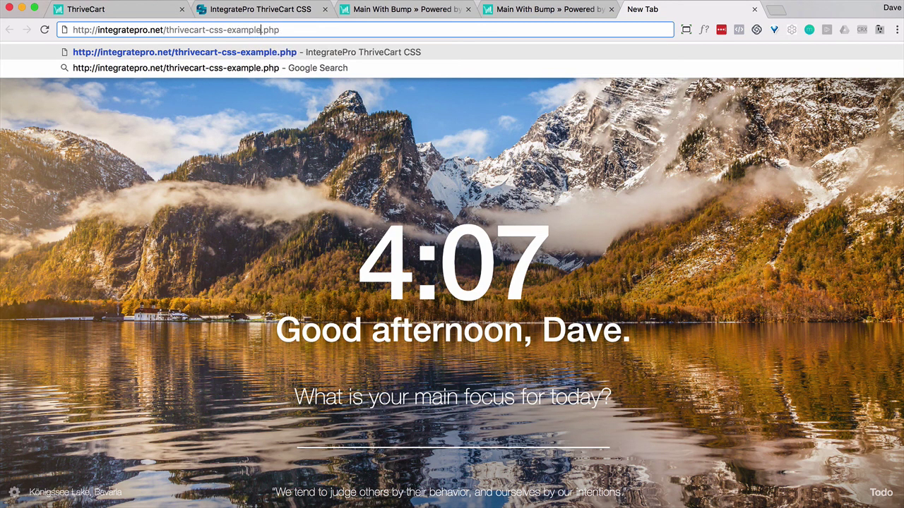
key(Return)
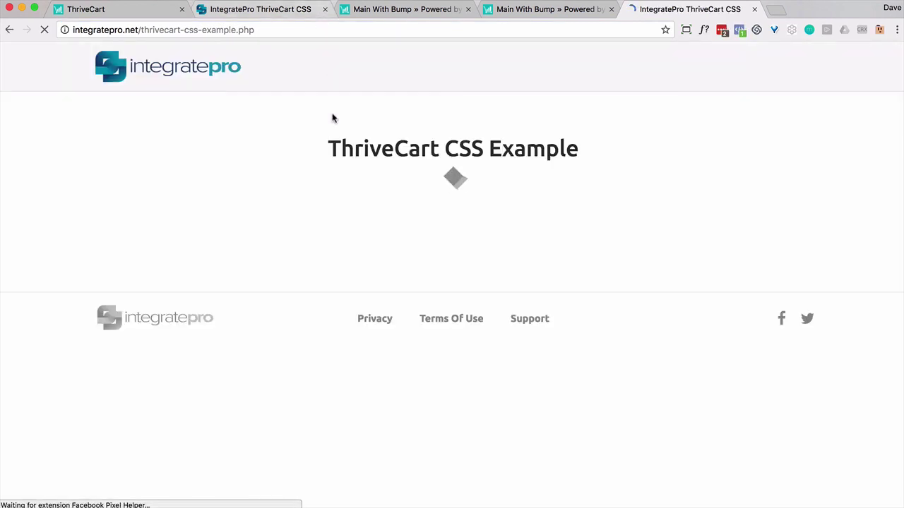